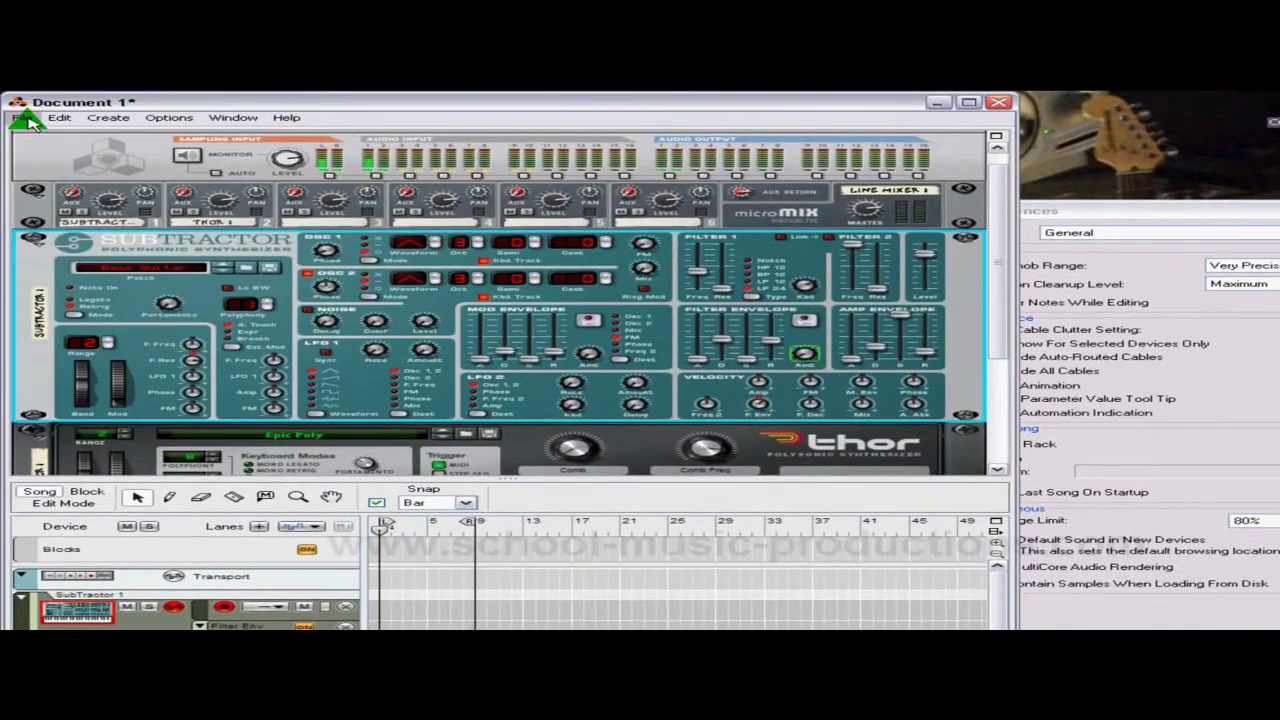
Create a new song that opens with the Empty Rack default
click(22, 118)
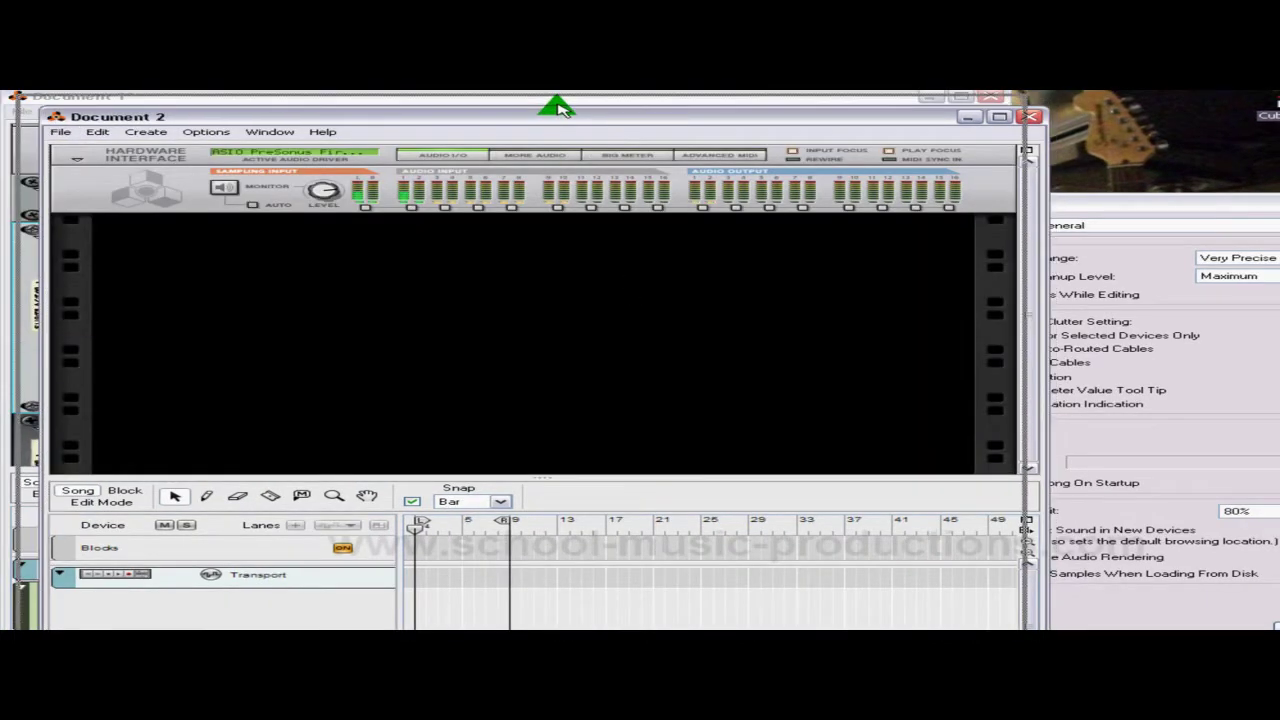
drag(558, 108, 536, 96)
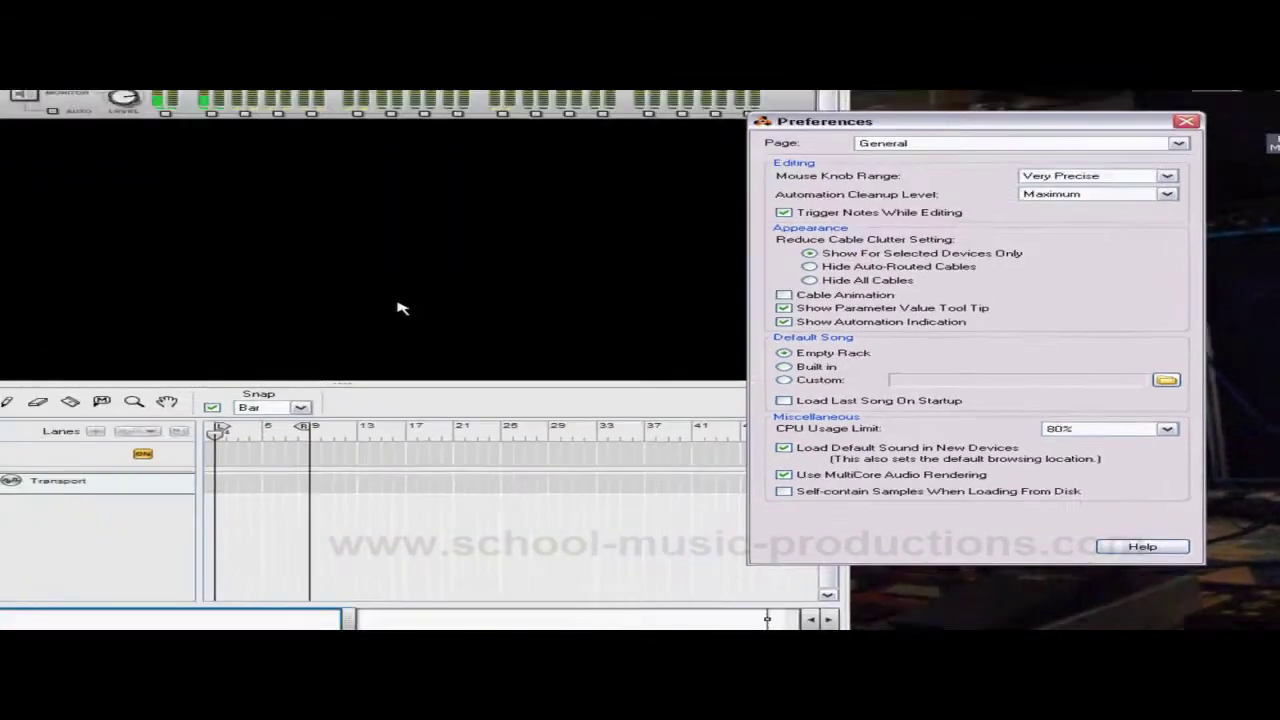
click(397, 308)
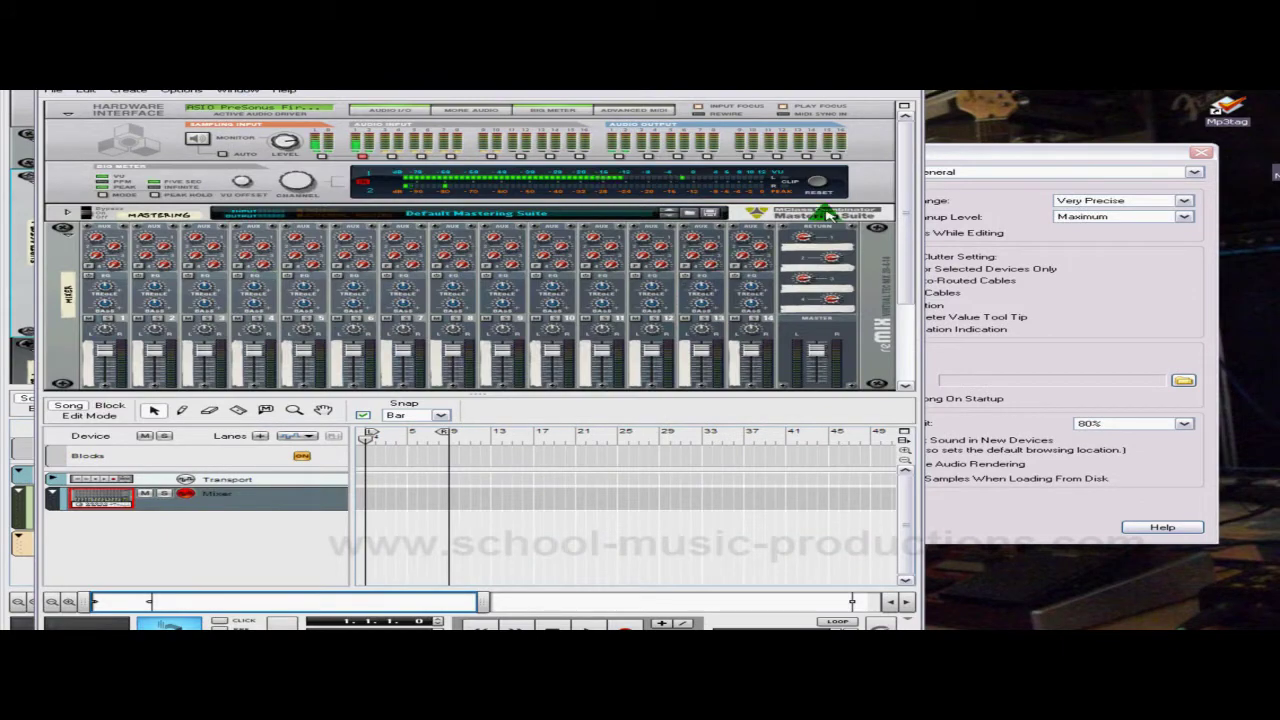
Hide the hardware interface's Big Meter section and show it again
drag(912, 158, 894, 129)
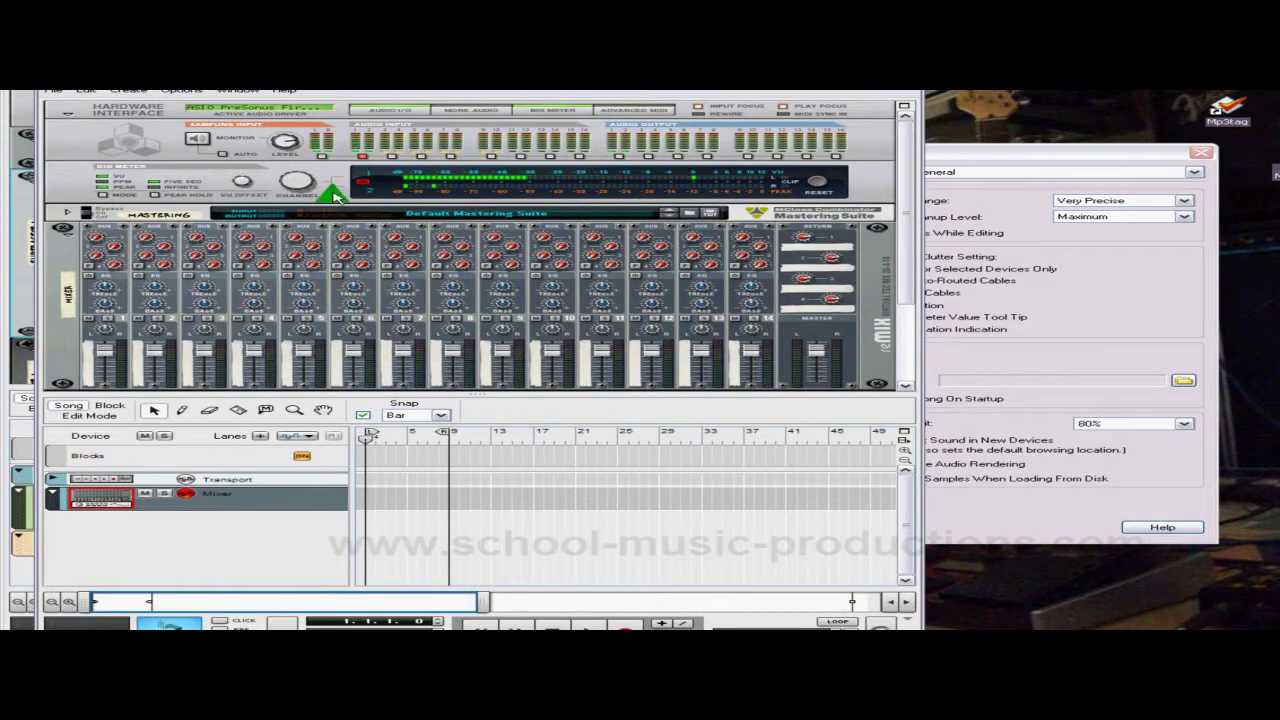
click(561, 110)
click(561, 110)
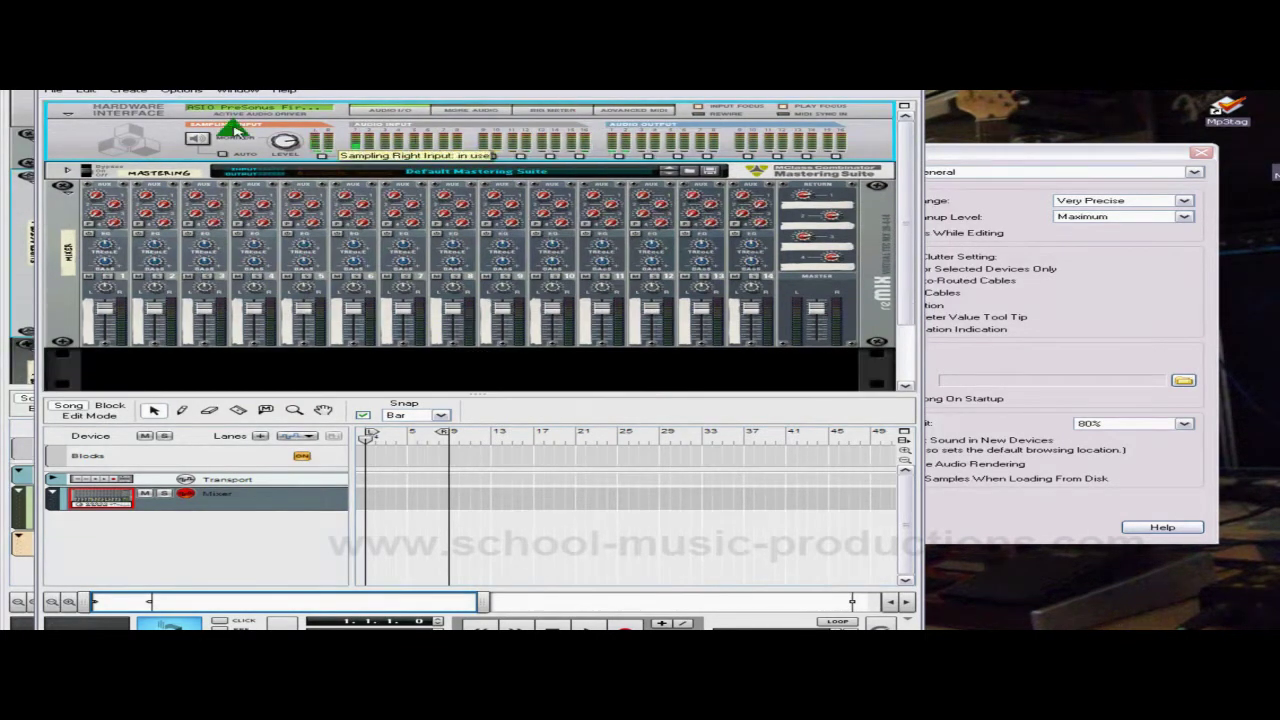
click(557, 110)
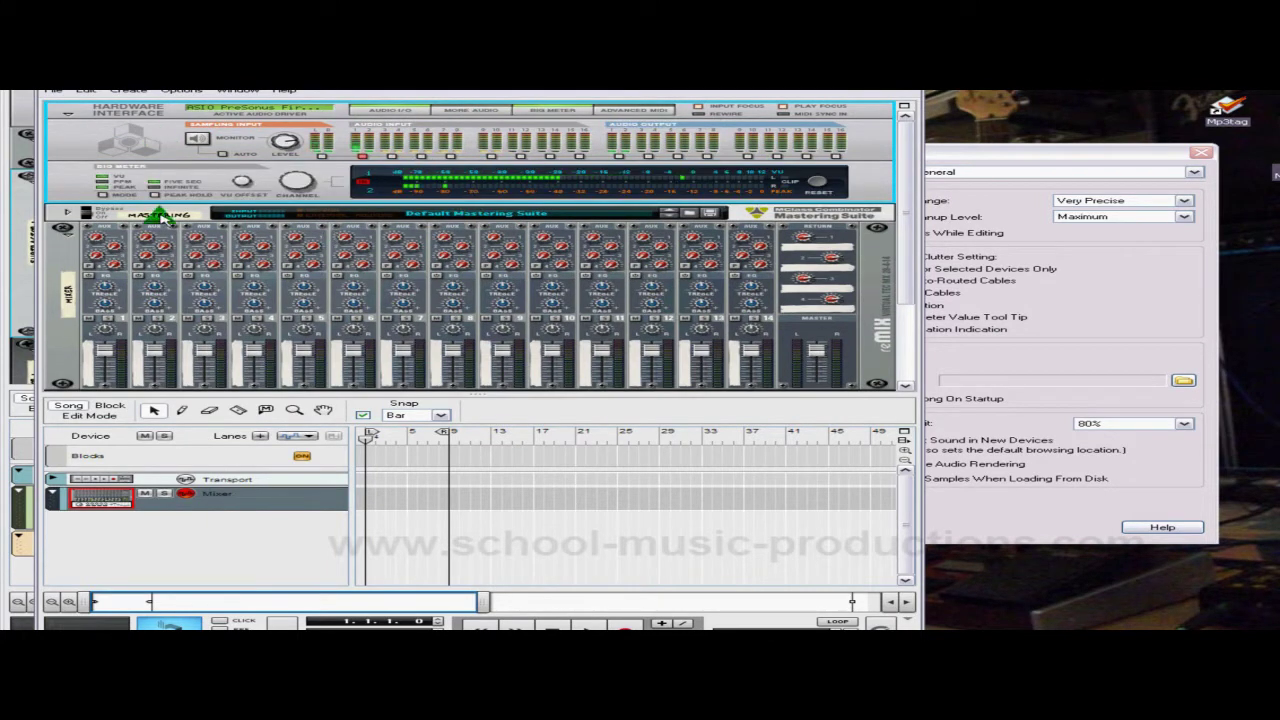
Unfold the Mastering Suite combinator above the mixer
click(67, 214)
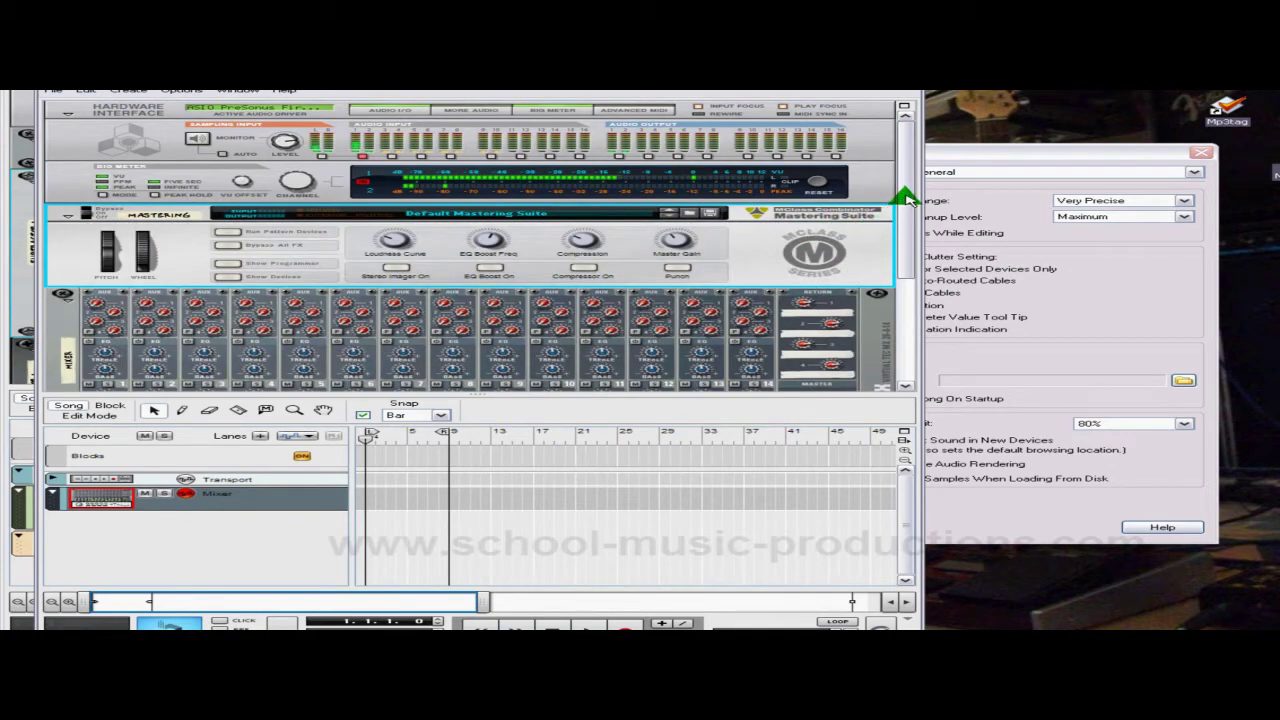
scroll(906, 198, down, 2)
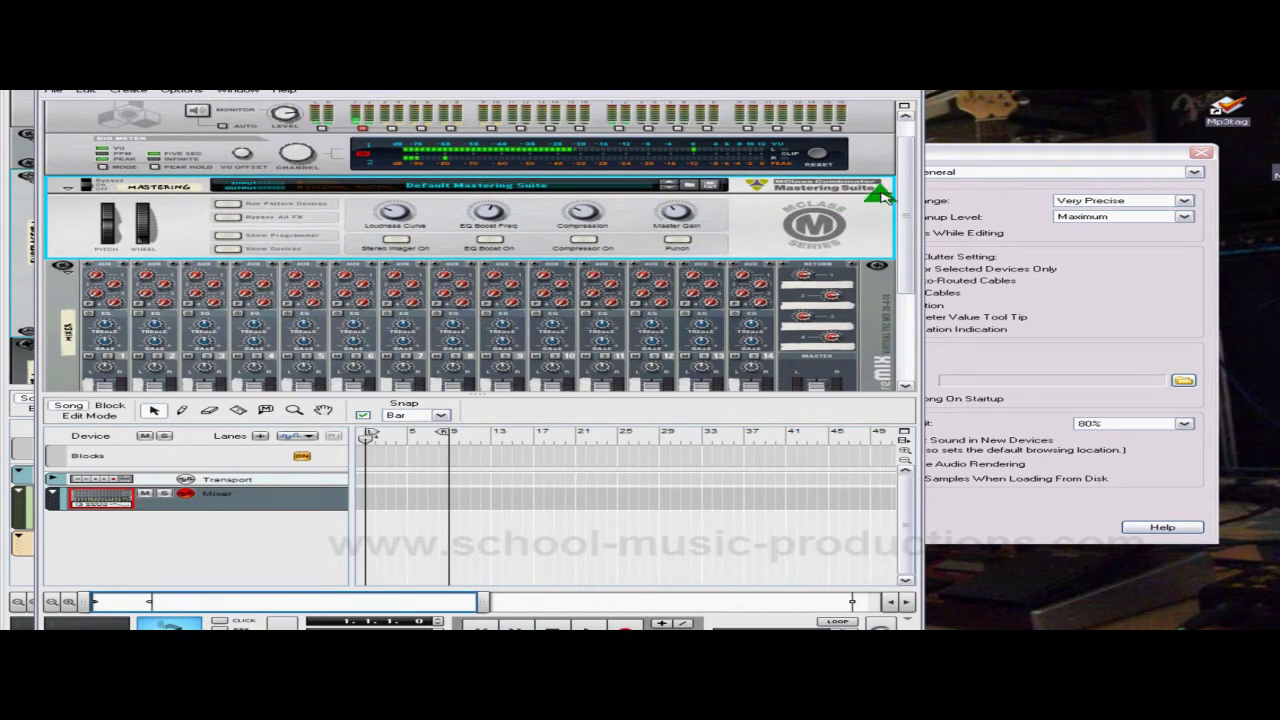
scroll(852, 254, down, 4)
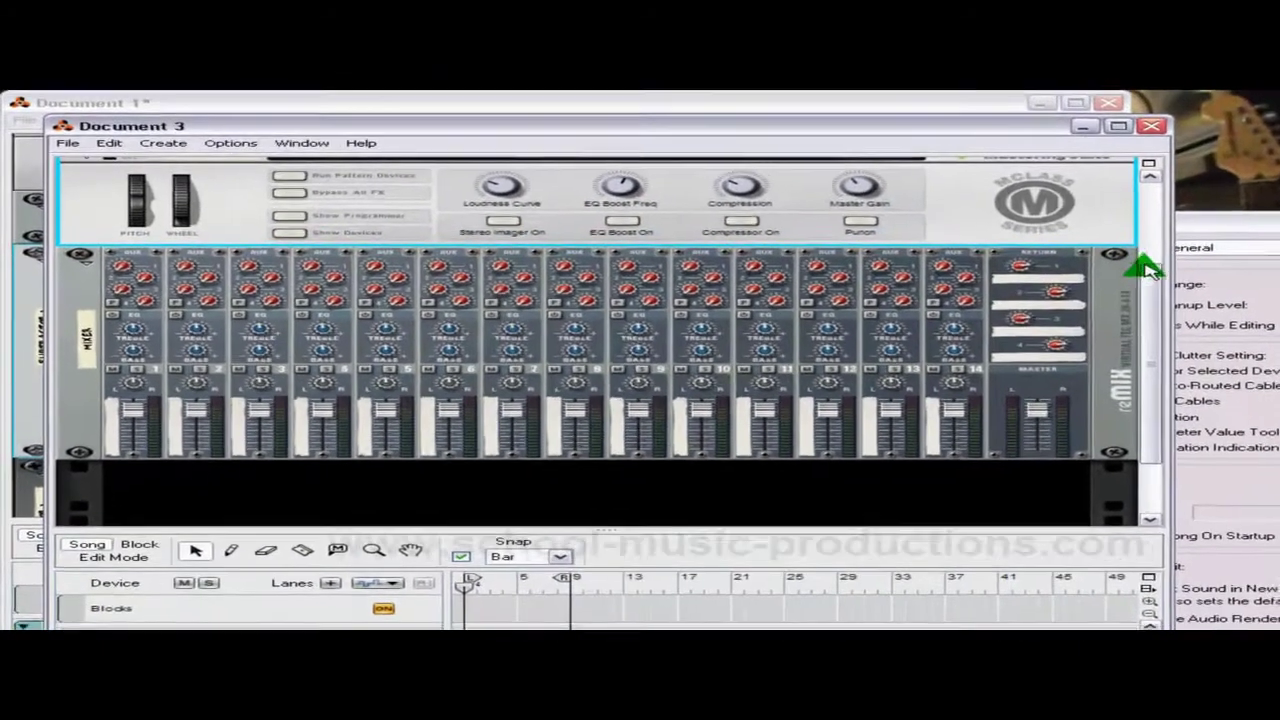
Examine the devices in the built-in default rack, from the hardware interface through the Mastering Suite combinator to the 14-channel mixer
drag(1148, 268, 1180, 290)
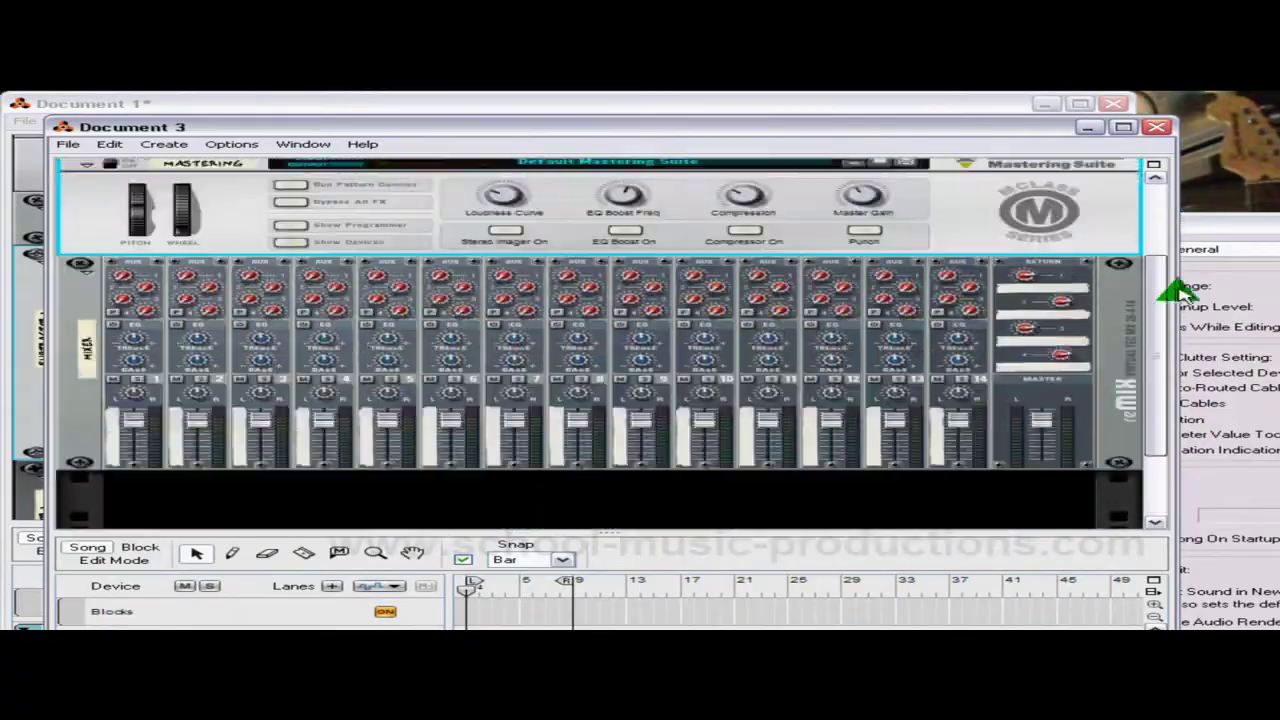
scroll(1180, 290, up, 3)
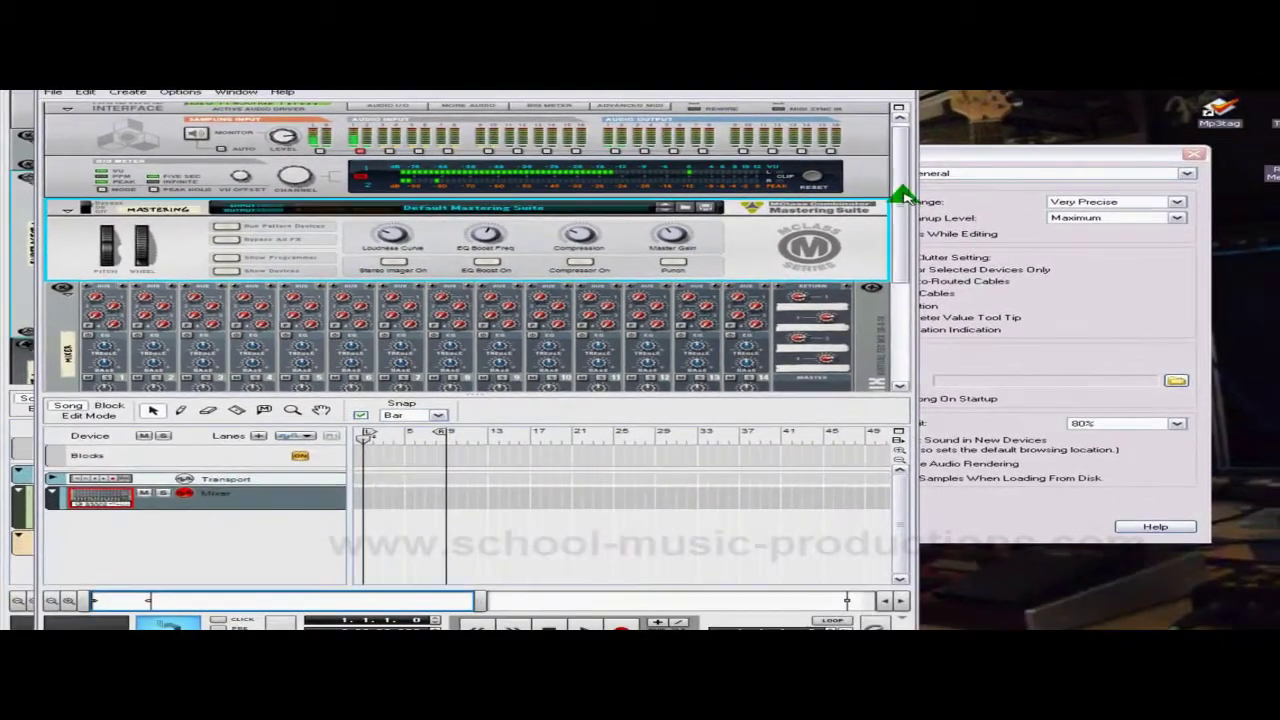
mouse_move(903, 195)
mouse_down()
mouse_move(908, 297)
mouse_move(912, 200)
mouse_up()
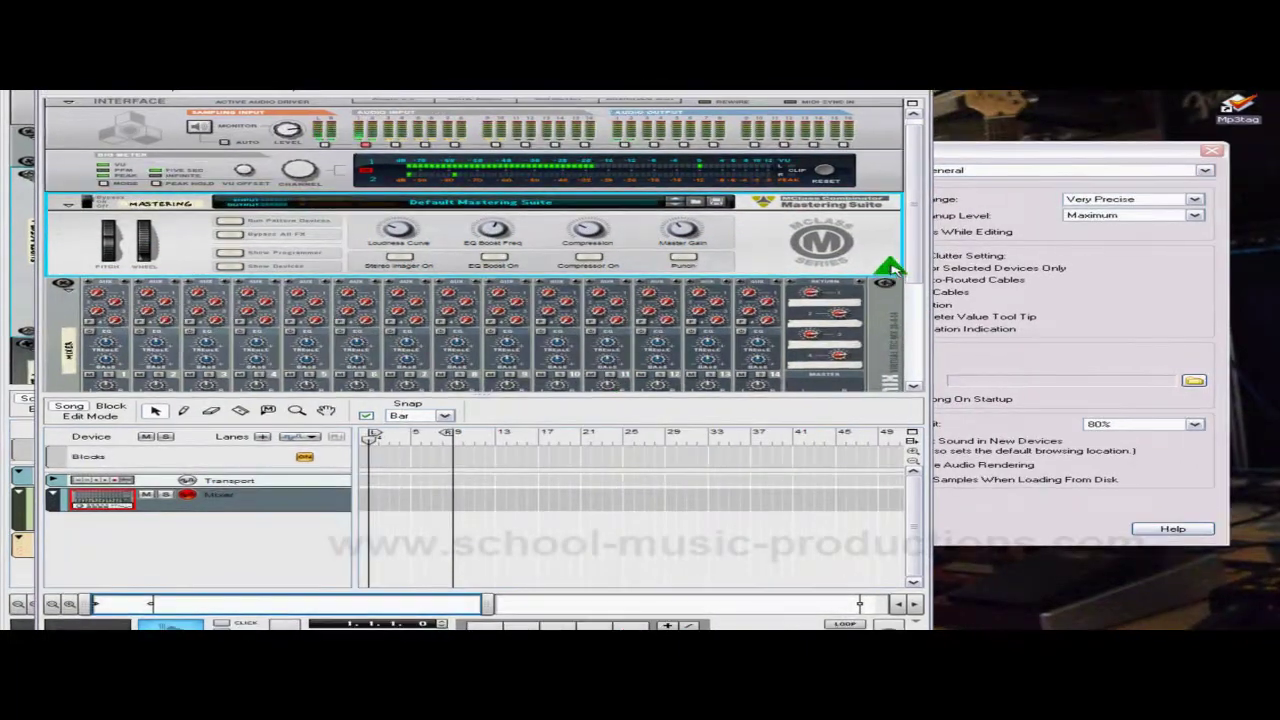
click(905, 333)
scroll(920, 335, down, 1)
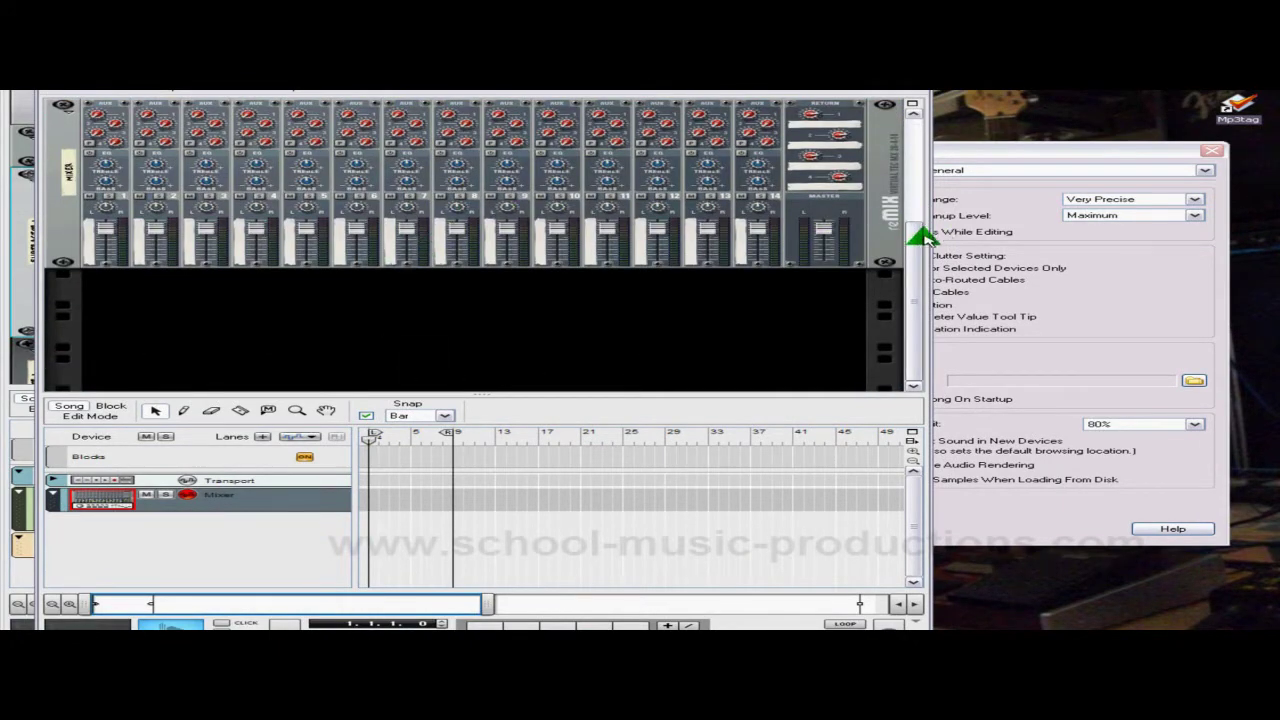
scroll(914, 218, up, 8)
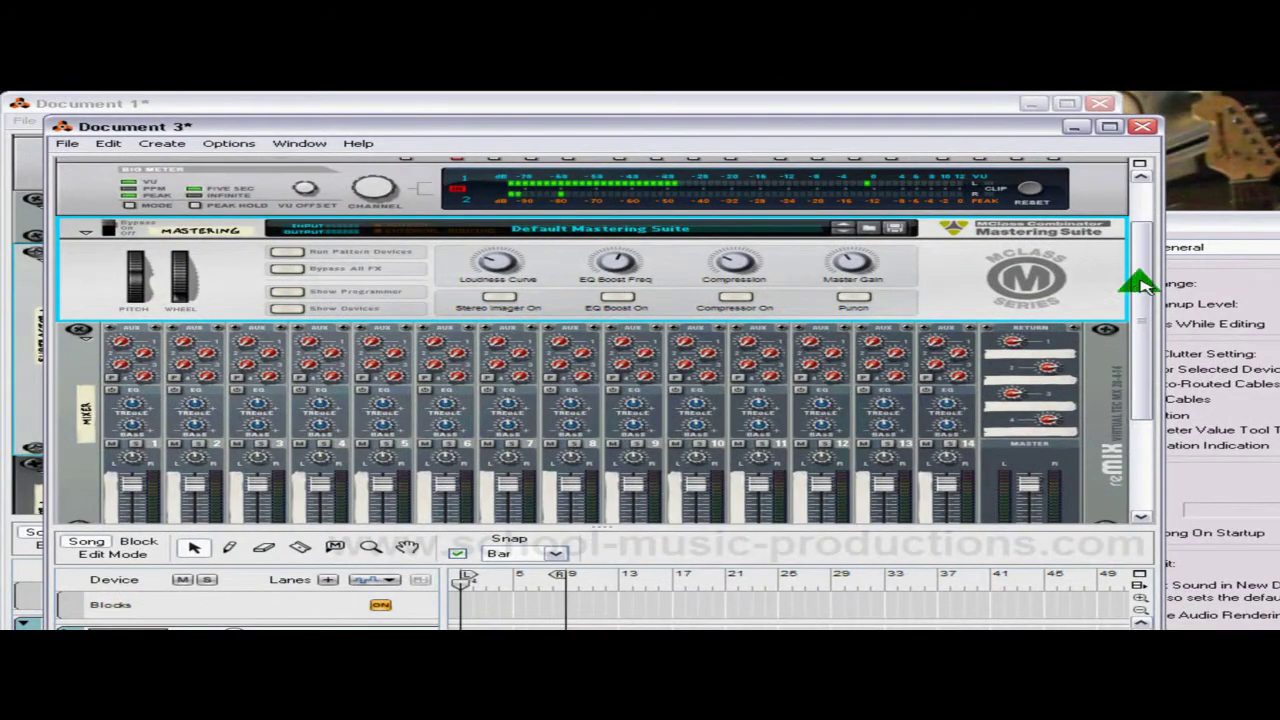
scroll(1137, 277, up, 2)
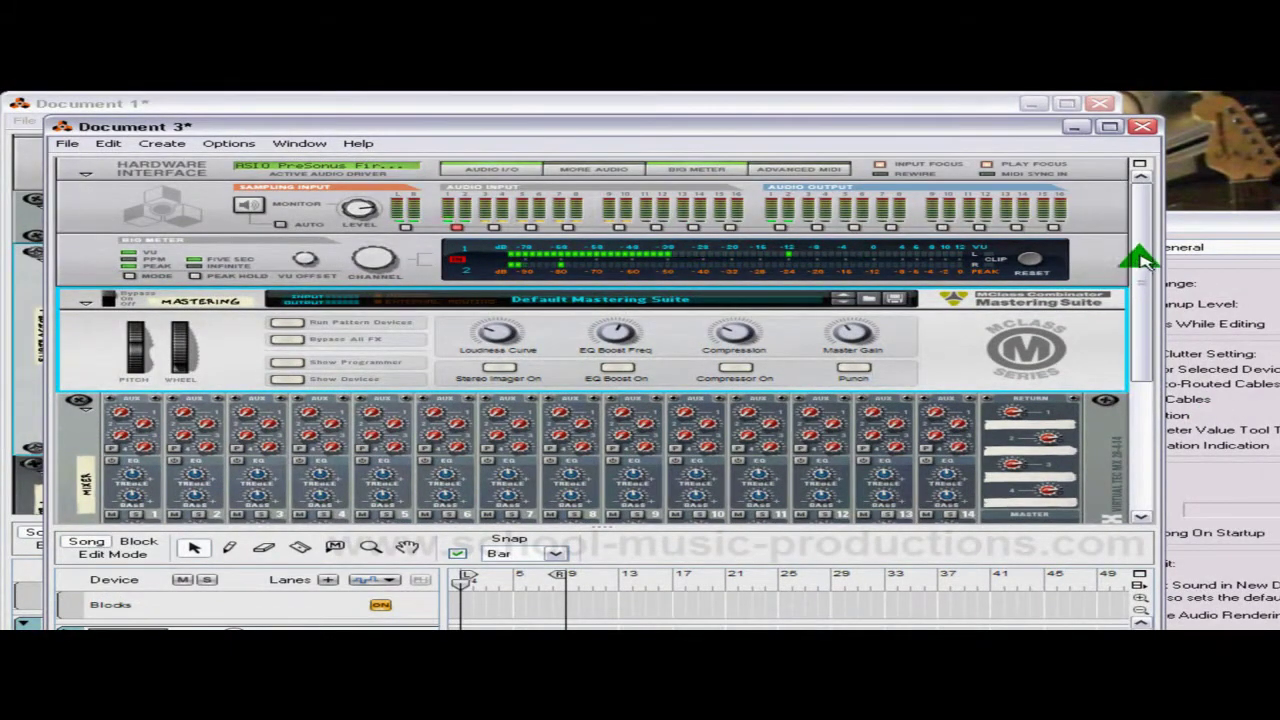
scroll(1147, 318, down, 3)
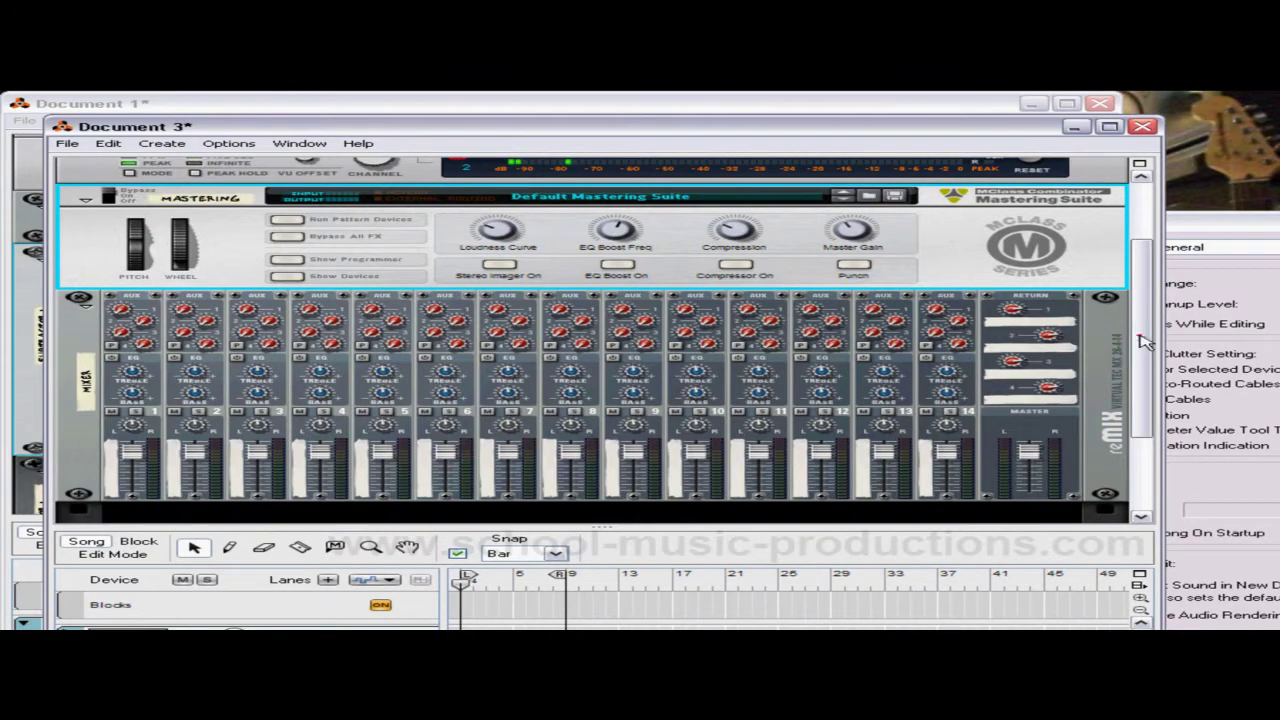
scroll(1145, 320, up, 3)
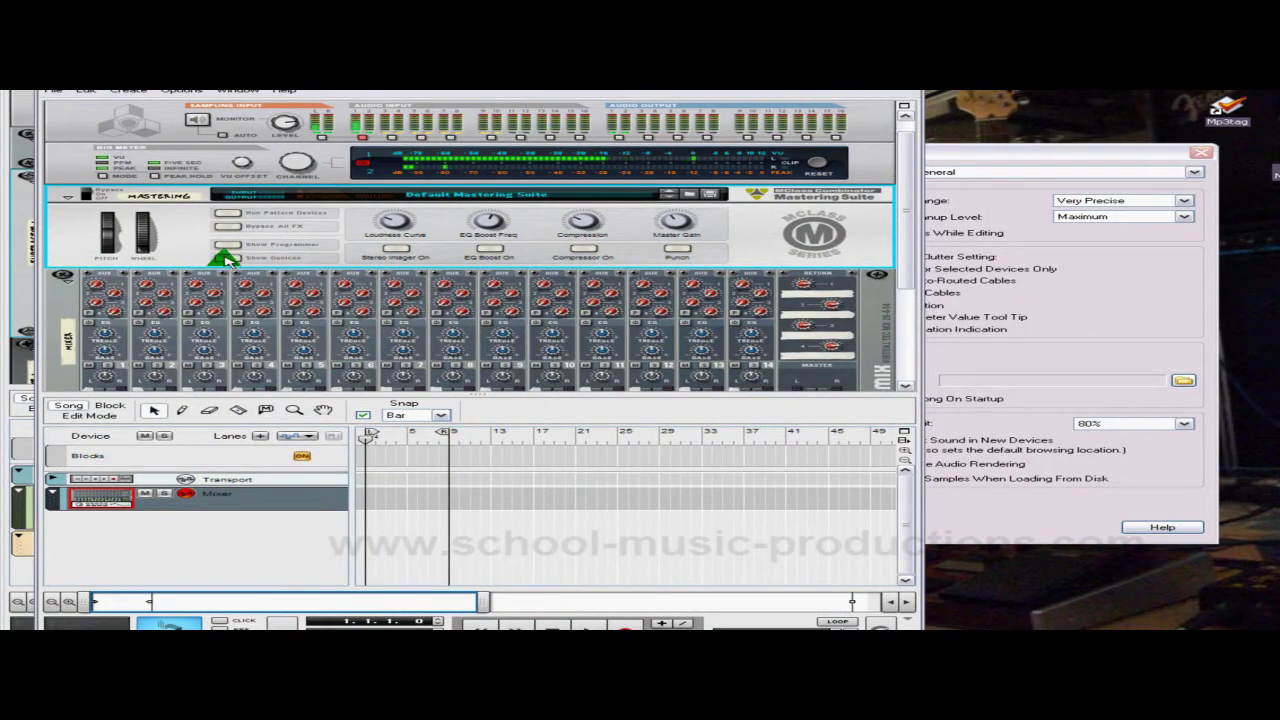
Show the devices contained in the Mastering Suite combinator
click(228, 257)
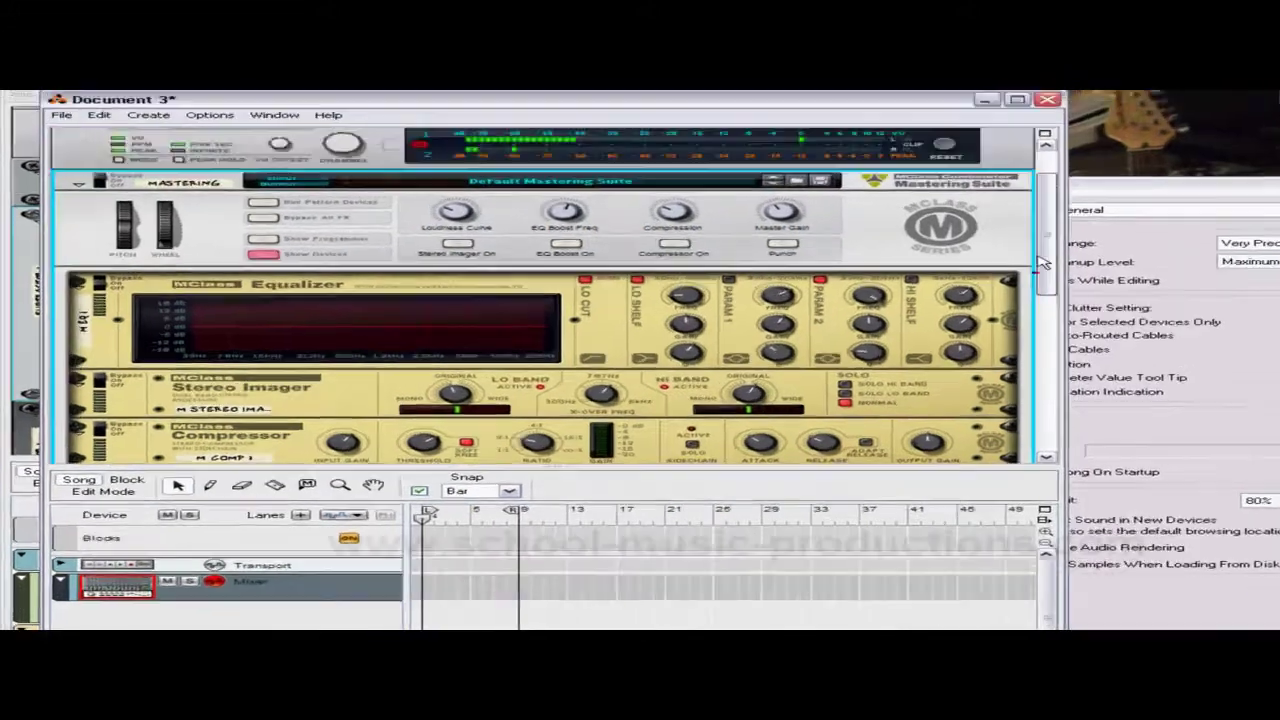
scroll(895, 238, down, 2)
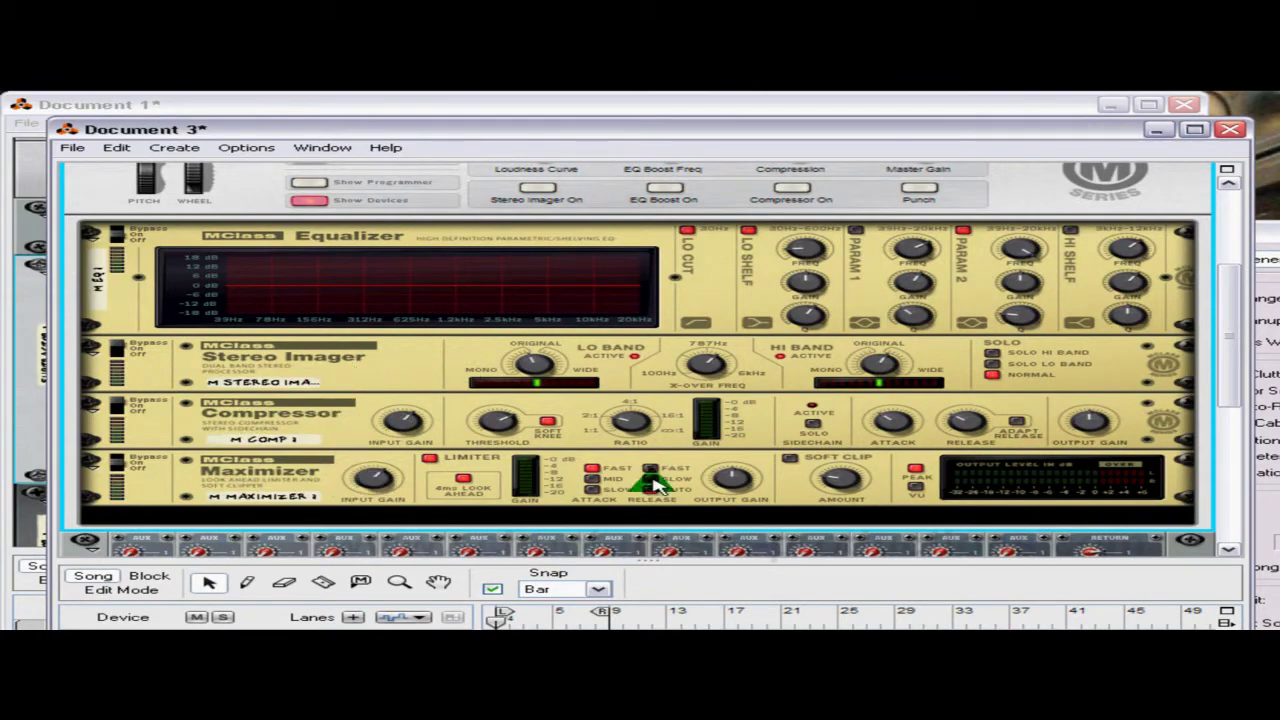
Examine the combinator's MClass Equalizer, Stereo Imager, Compressor and Maximizer, and their place above the mixer
scroll(1222, 375, up, 3)
scroll(1222, 370, down, 3)
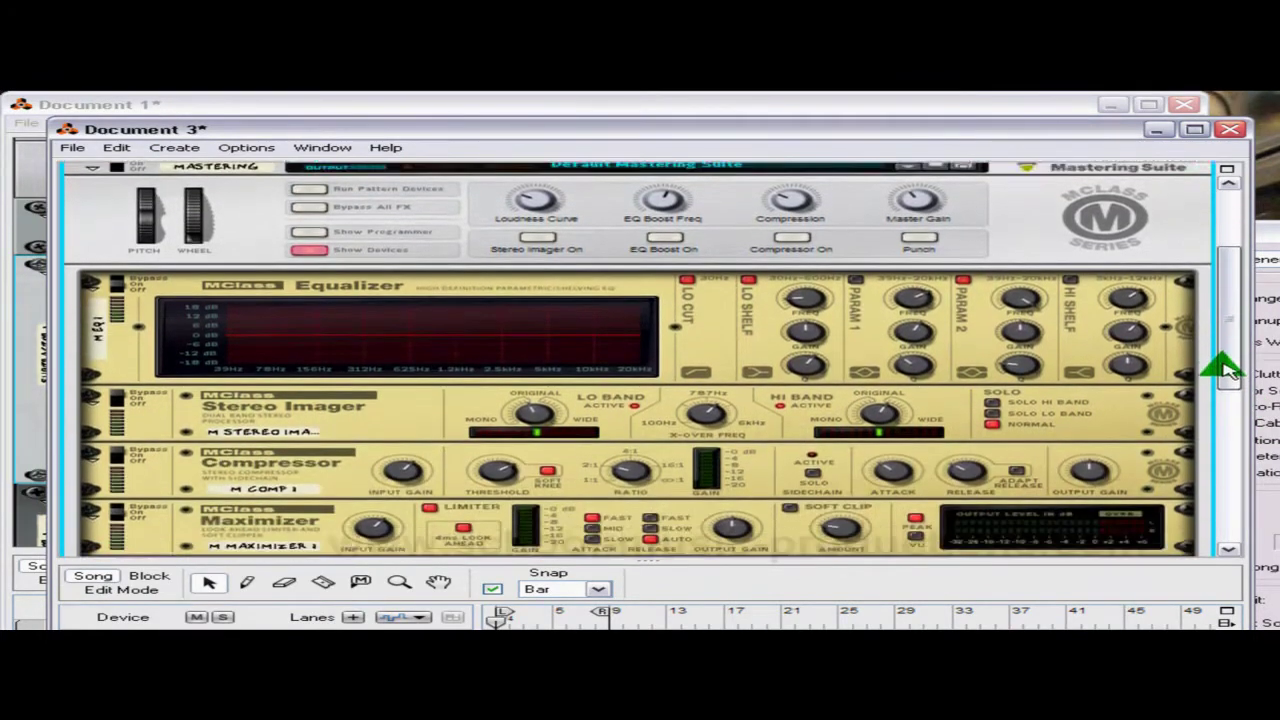
scroll(1222, 385, up, 2)
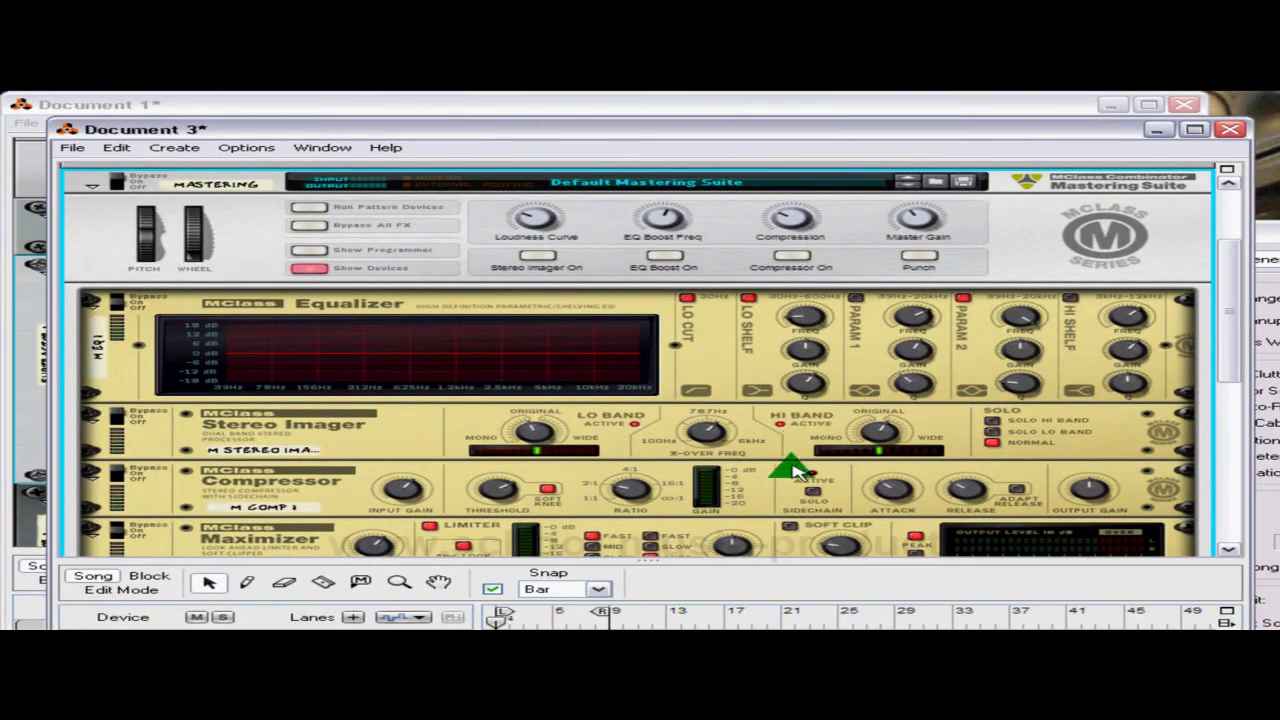
scroll(1222, 385, up, 1)
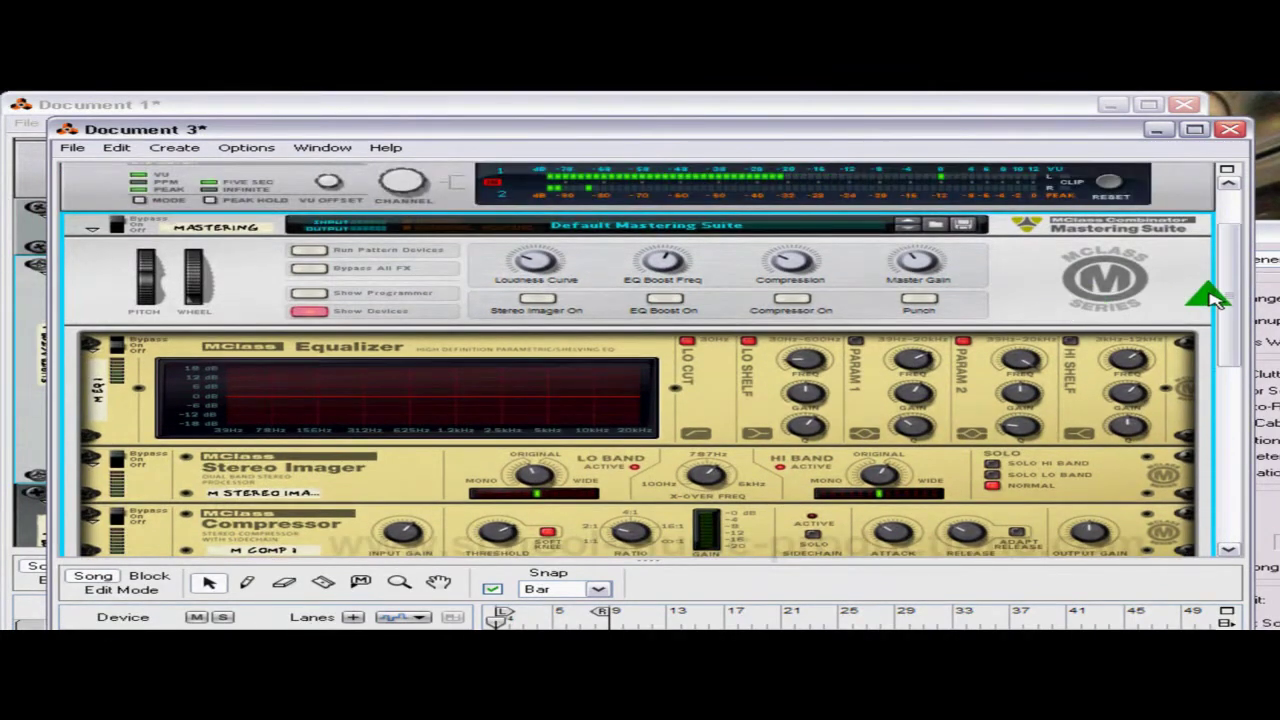
scroll(1238, 283, down, 4)
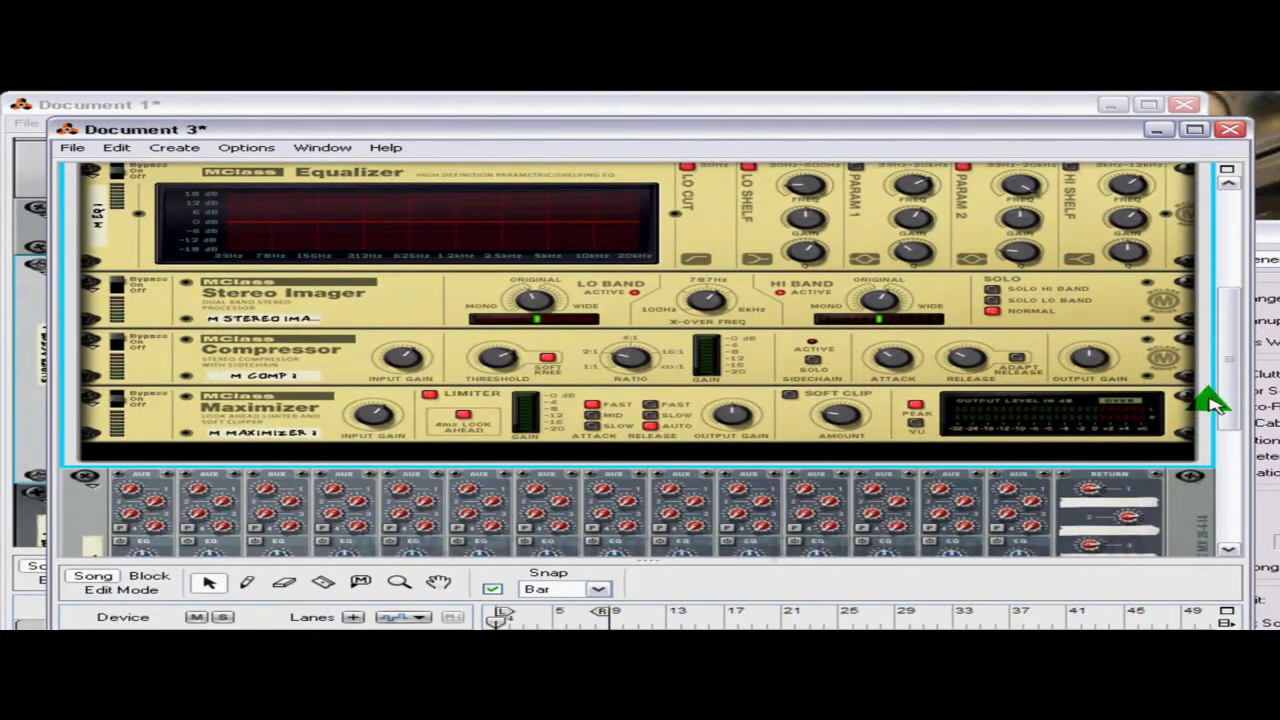
scroll(1211, 400, down, 2)
scroll(1238, 405, down, 1)
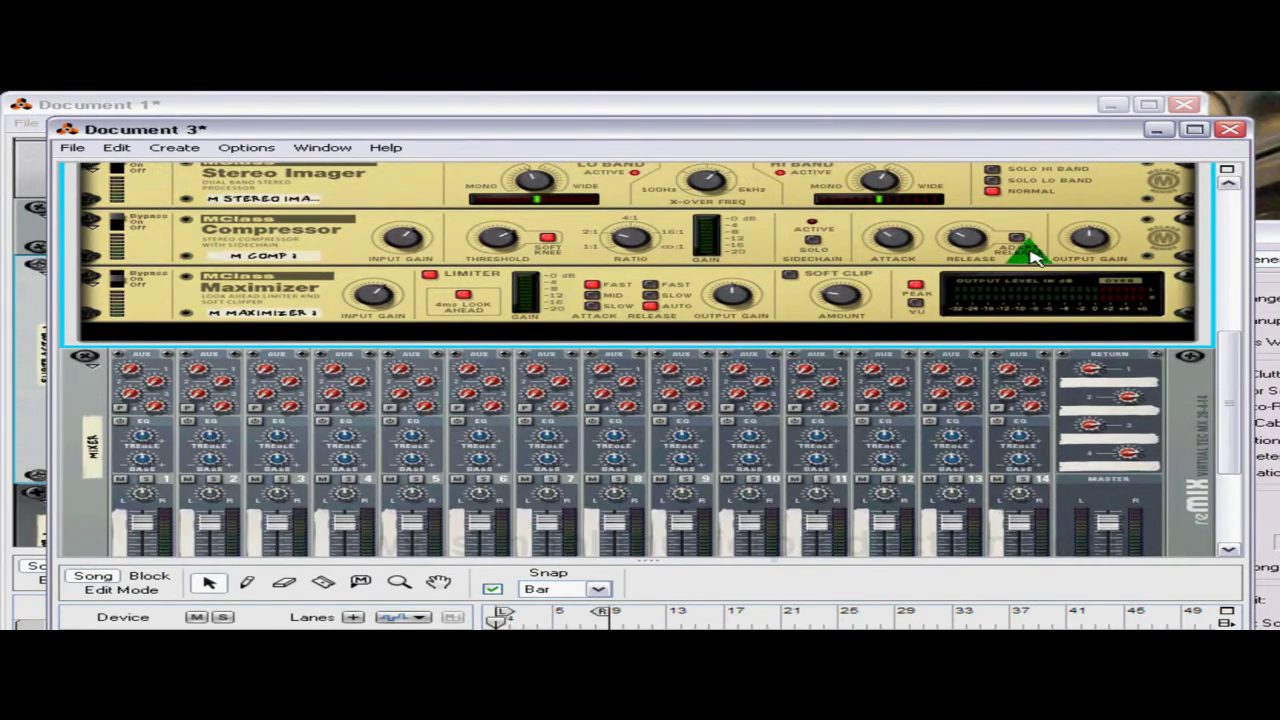
scroll(1212, 365, up, 4)
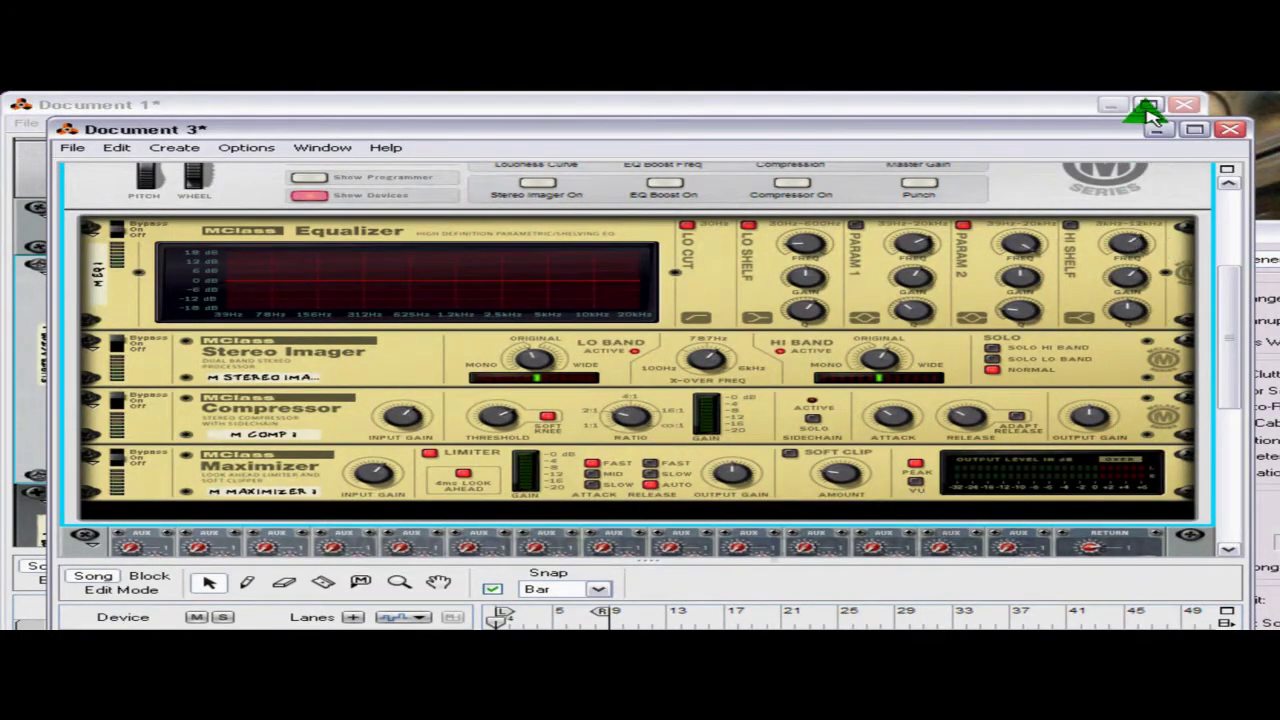
Hide the internal devices of the Mastering Suite combinator
drag(1240, 368, 1238, 252)
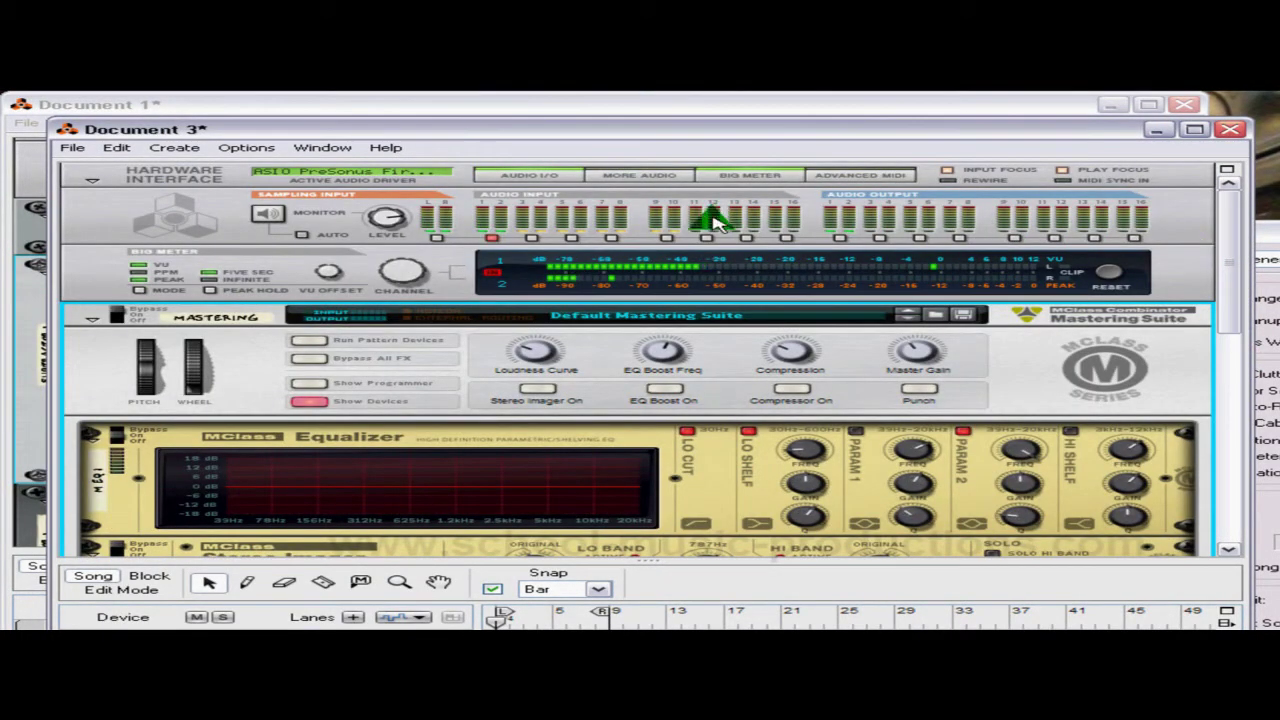
drag(1234, 277, 1237, 310)
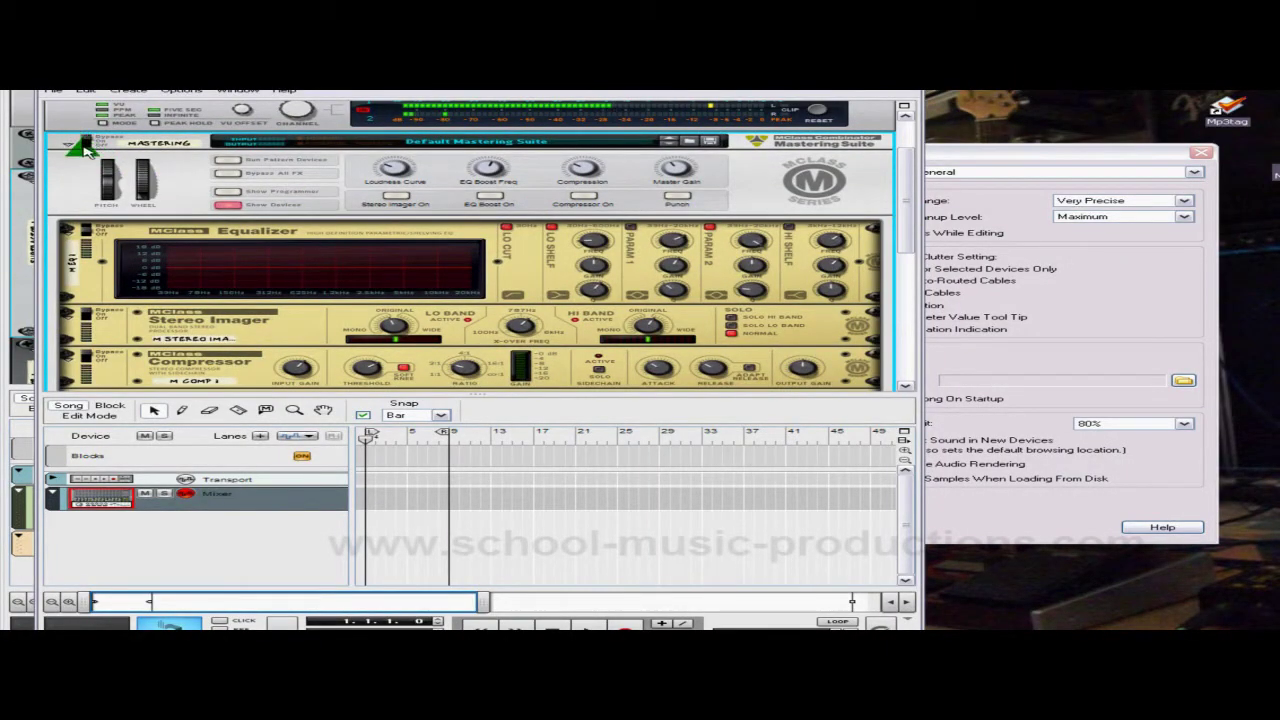
click(228, 205)
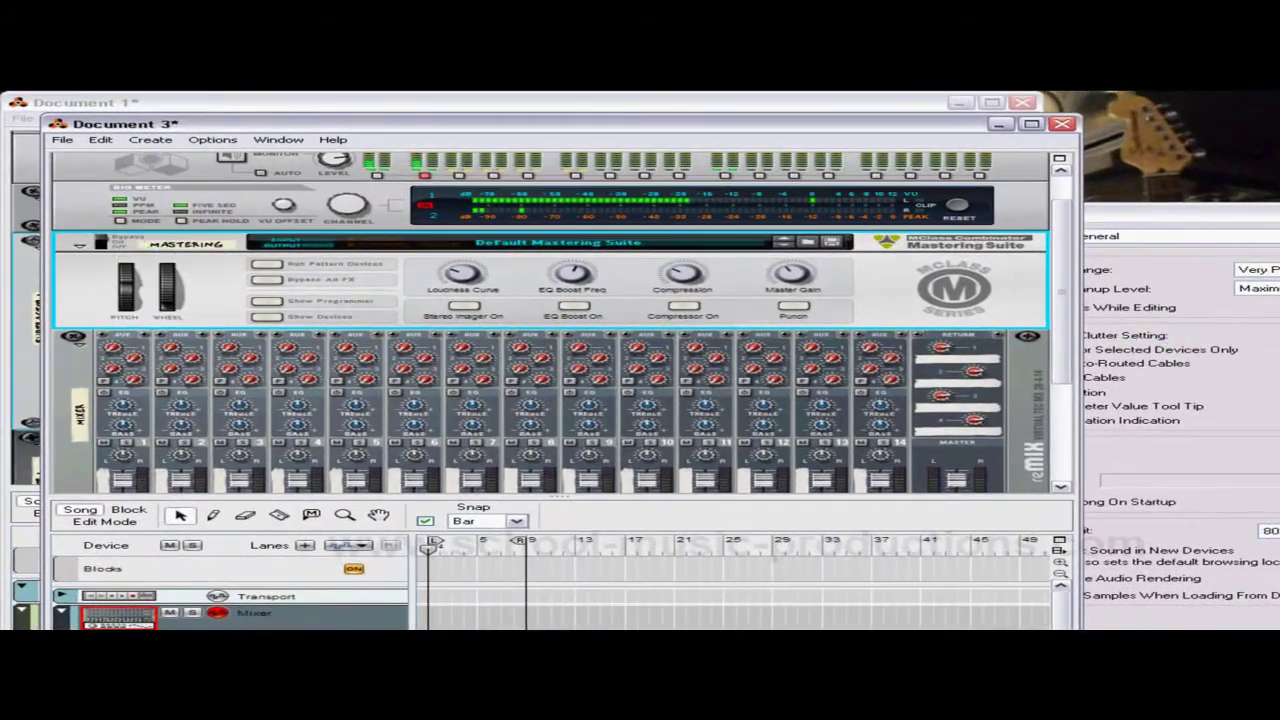
Set the Default Song preference to Custom
click(1245, 430)
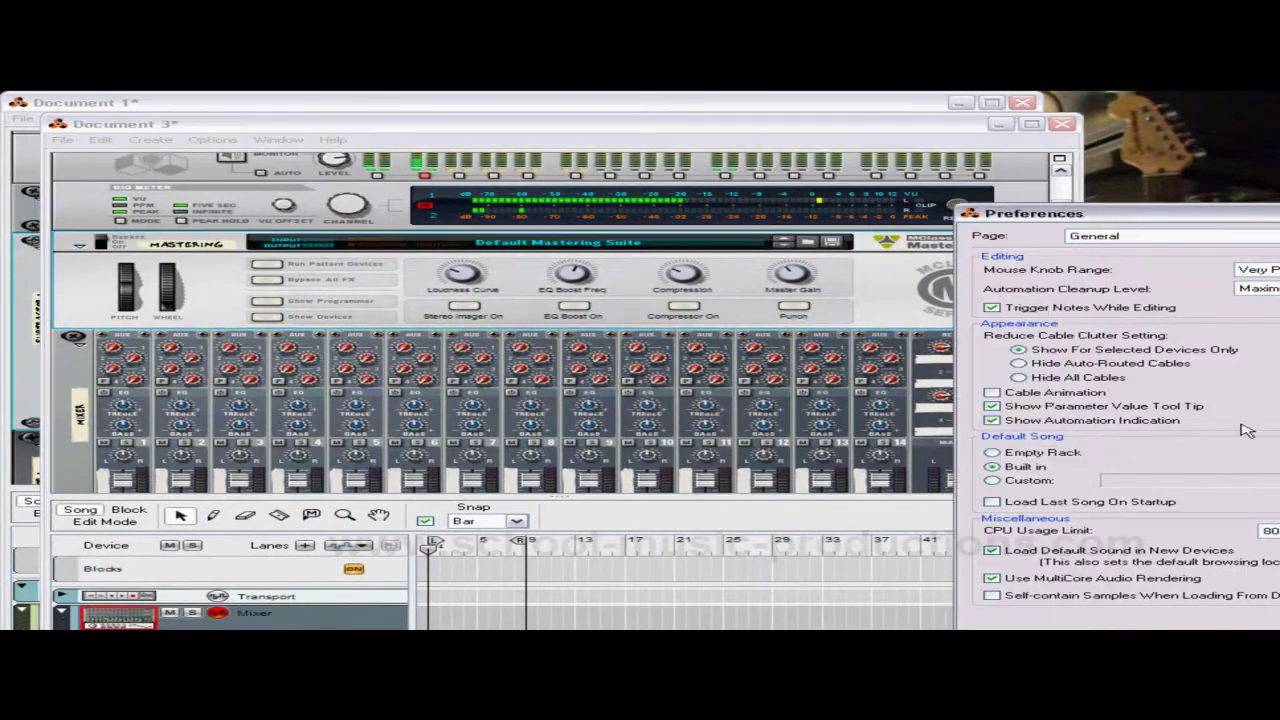
click(993, 467)
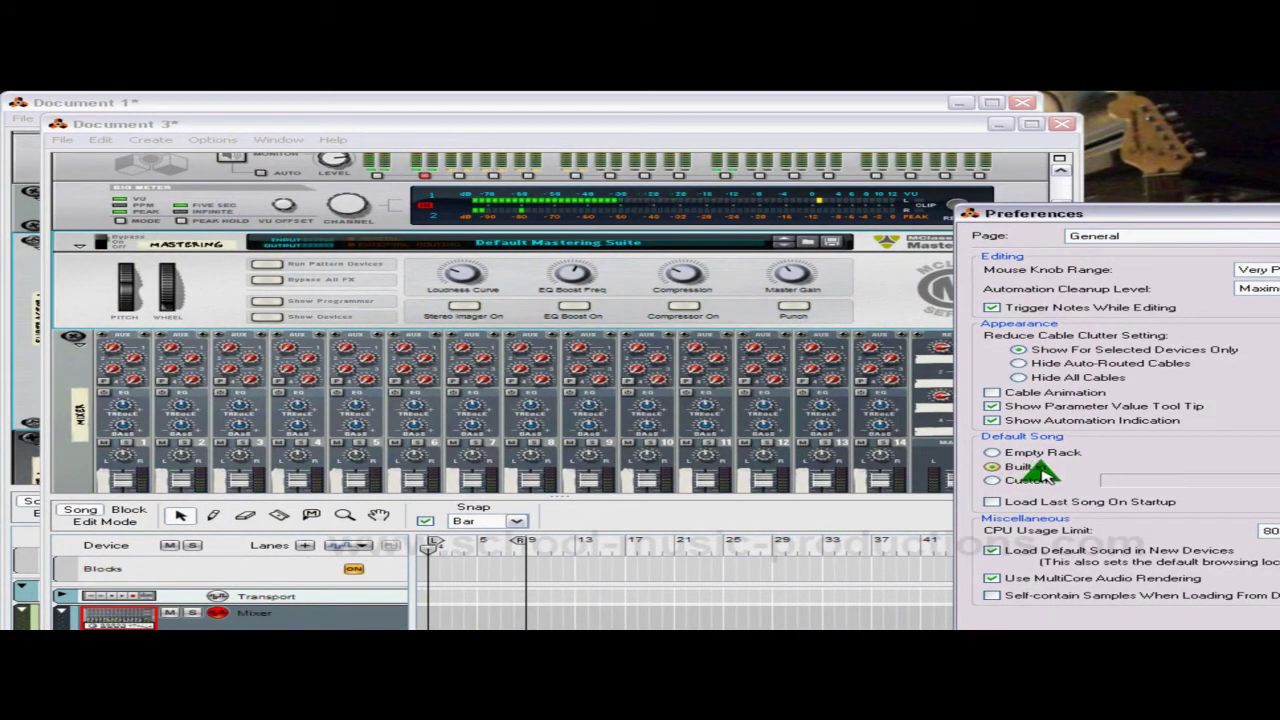
click(992, 481)
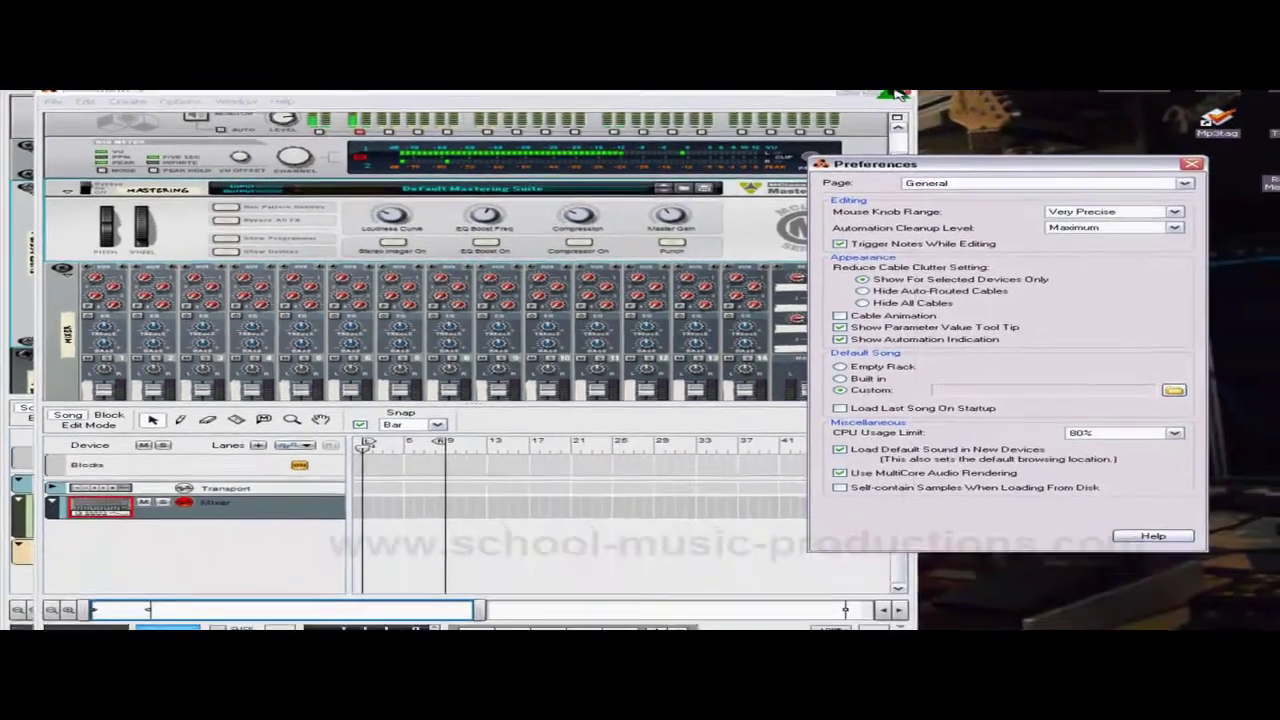
Close the built-in default song document and create another new song
click(897, 93)
click(486, 386)
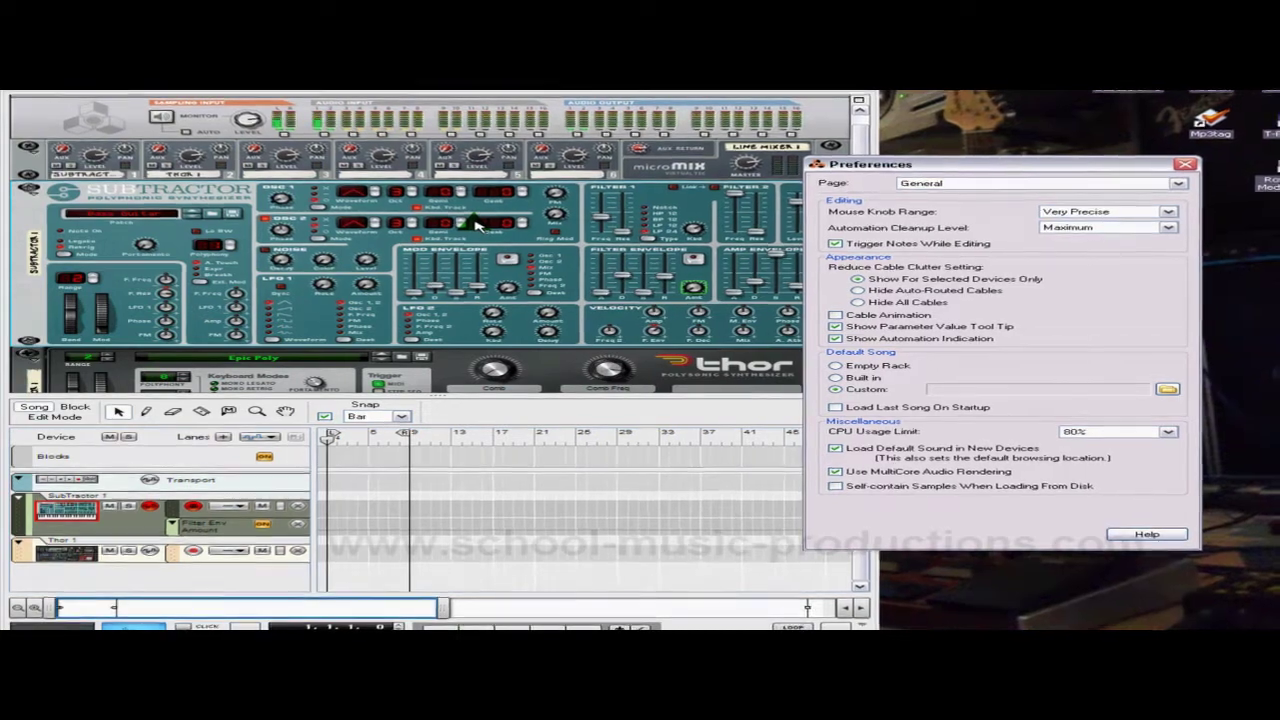
key(ctrl+n)
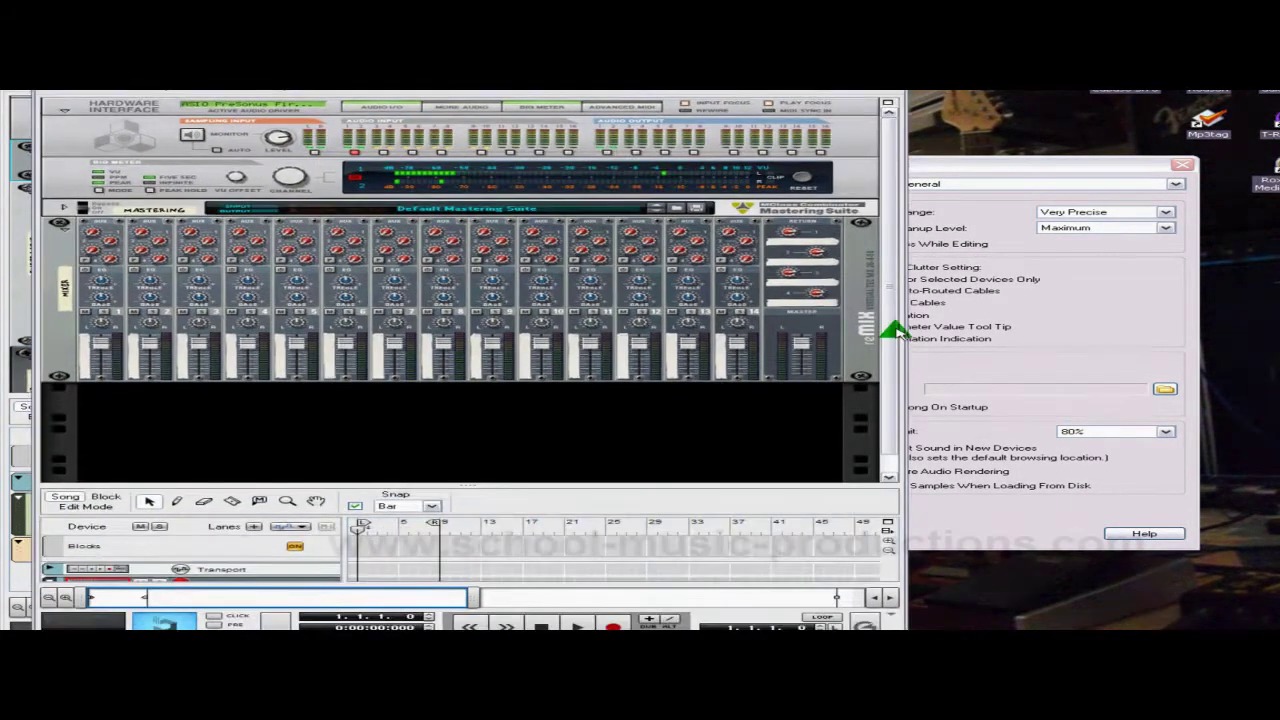
Cut the Mastering Suite combinator and the mixer from the rack to leave it empty
click(1117, 340)
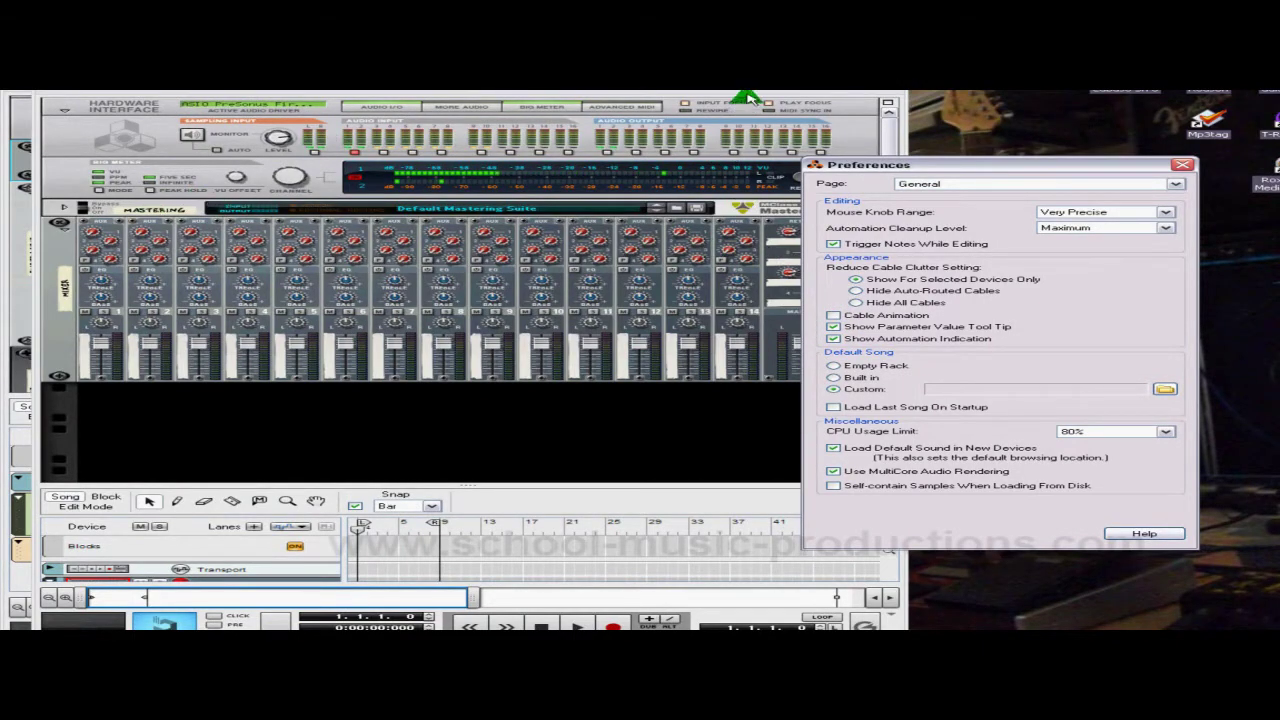
click(145, 210)
right_click(145, 210)
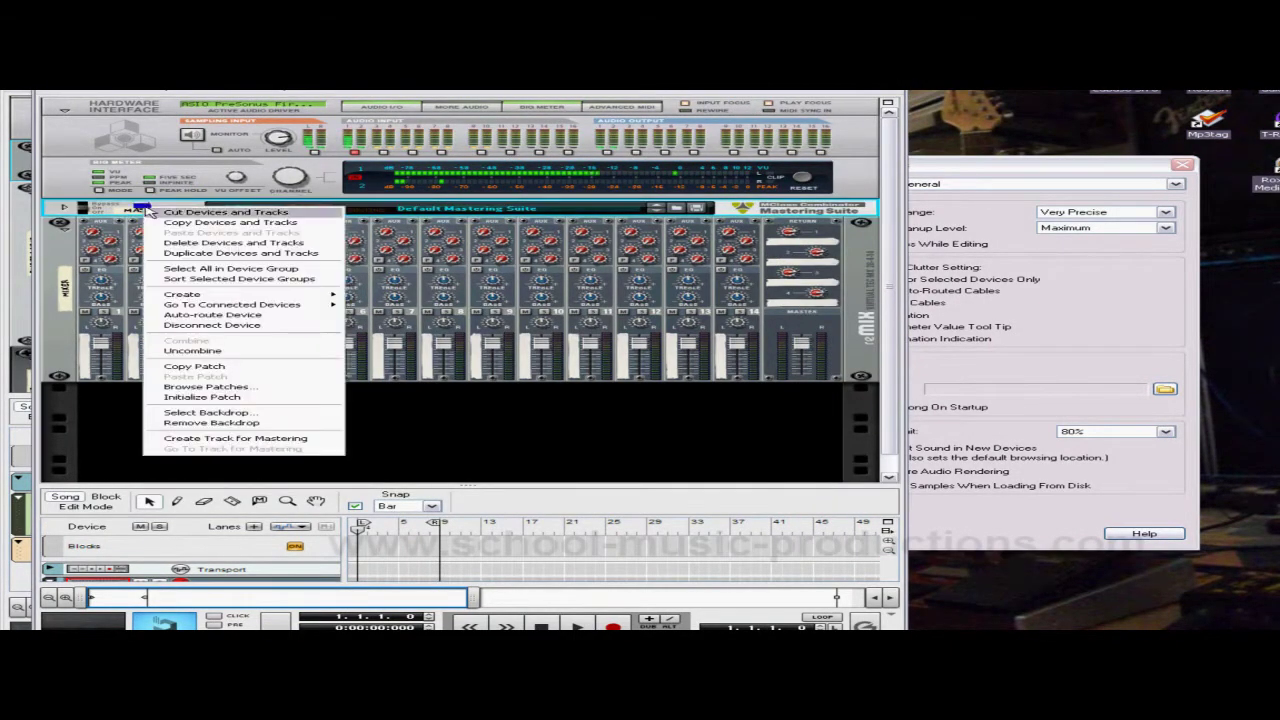
click(200, 213)
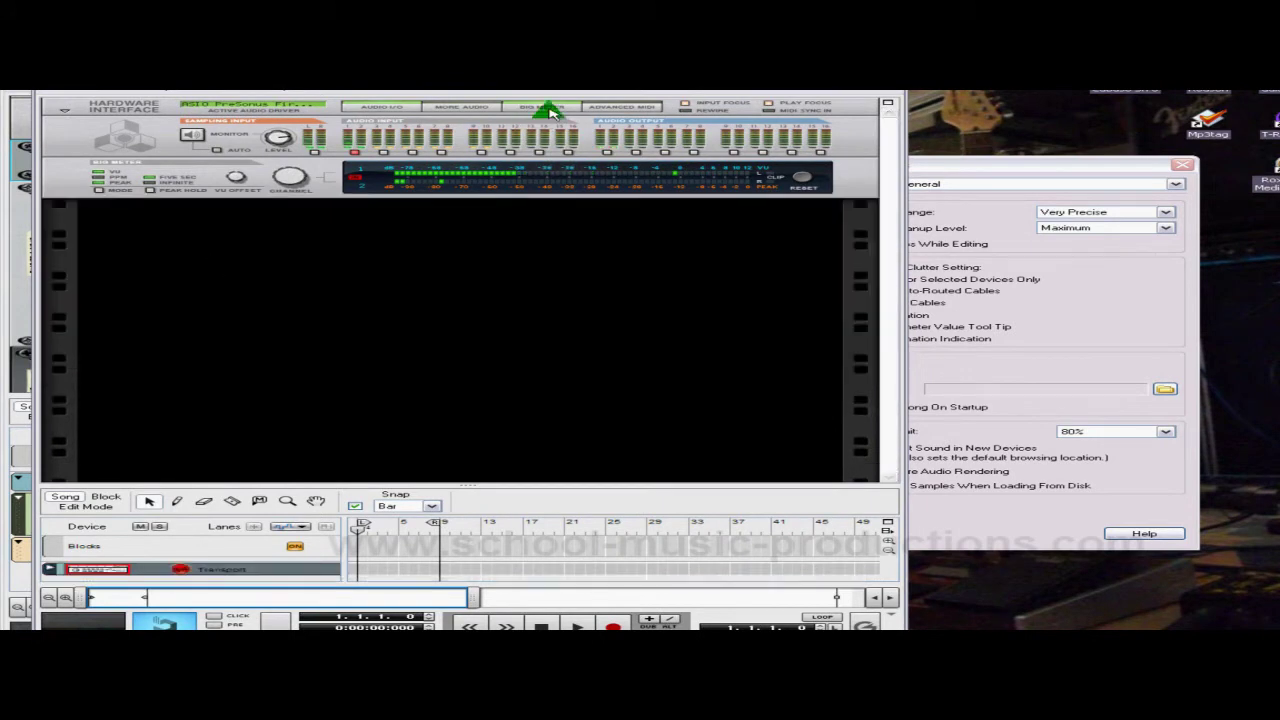
Add a Mixer 14:2 to the empty rack and check its connections on the rear side
right_click(442, 330)
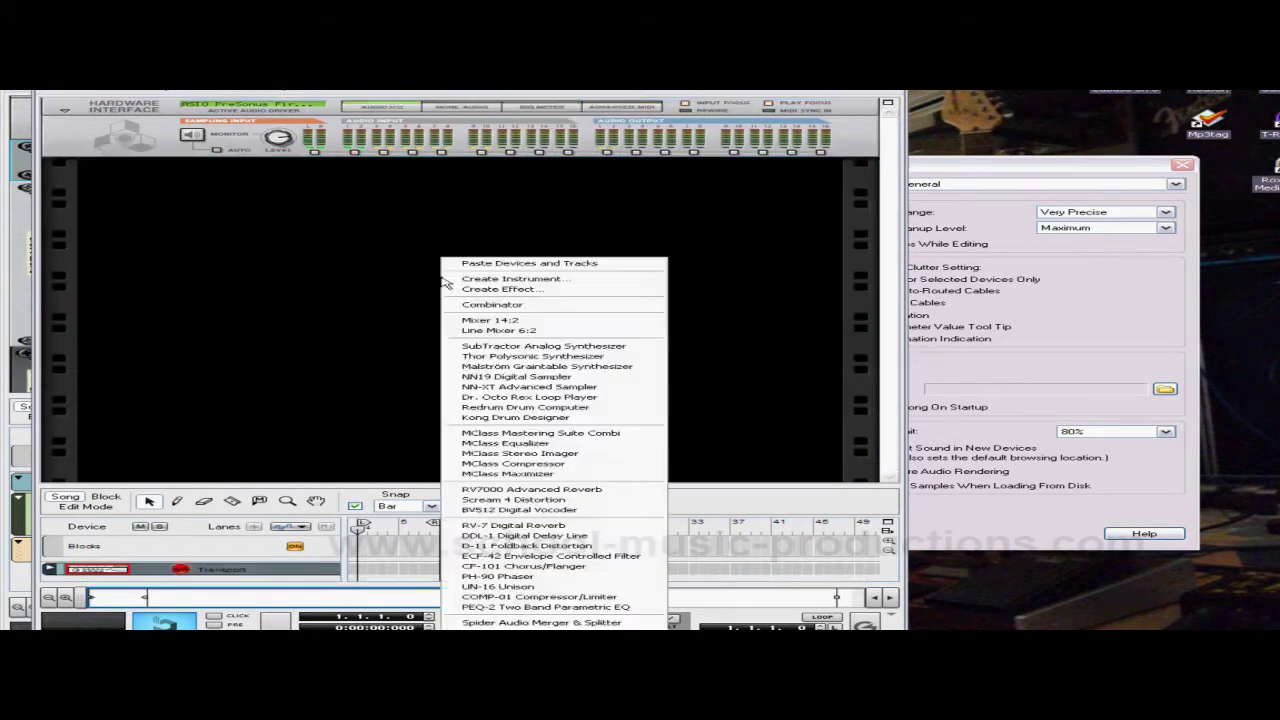
click(555, 327)
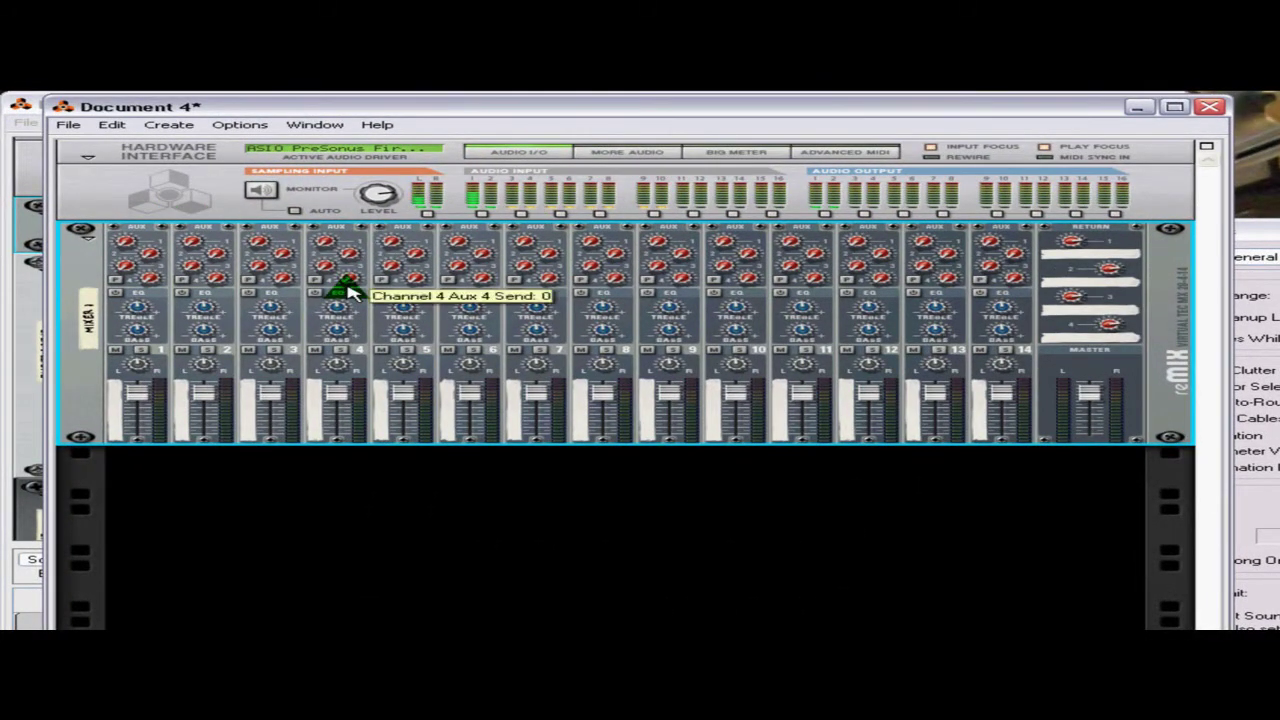
key(Tab)
key(Tab)
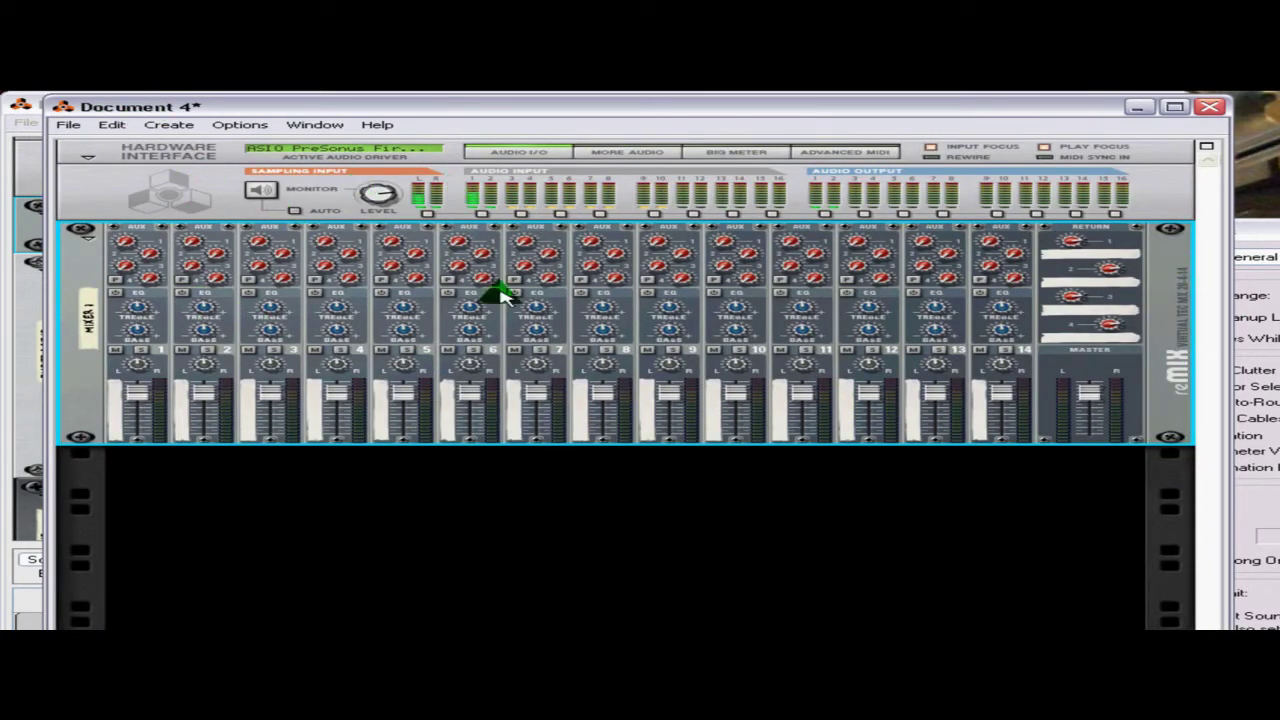
Bring the Preferences window forward and move it clear of the new song's rack
key(alt+Tab)
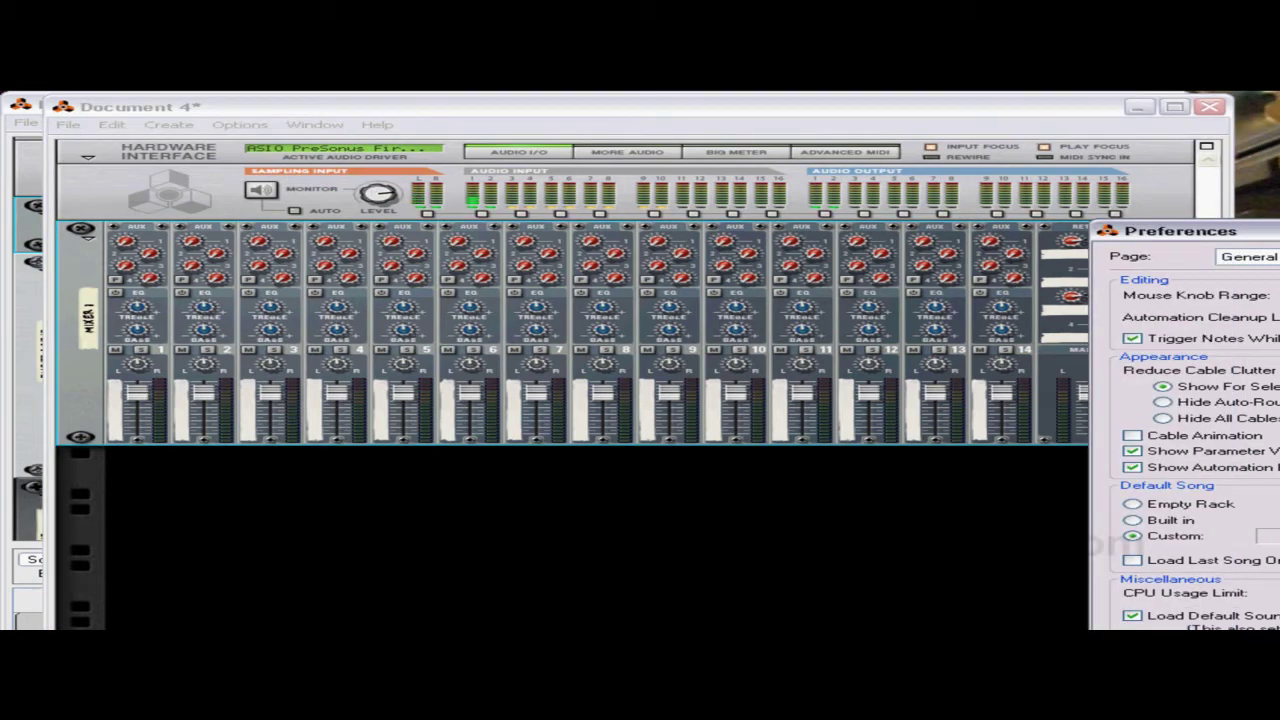
drag(1160, 231, 1270, 241)
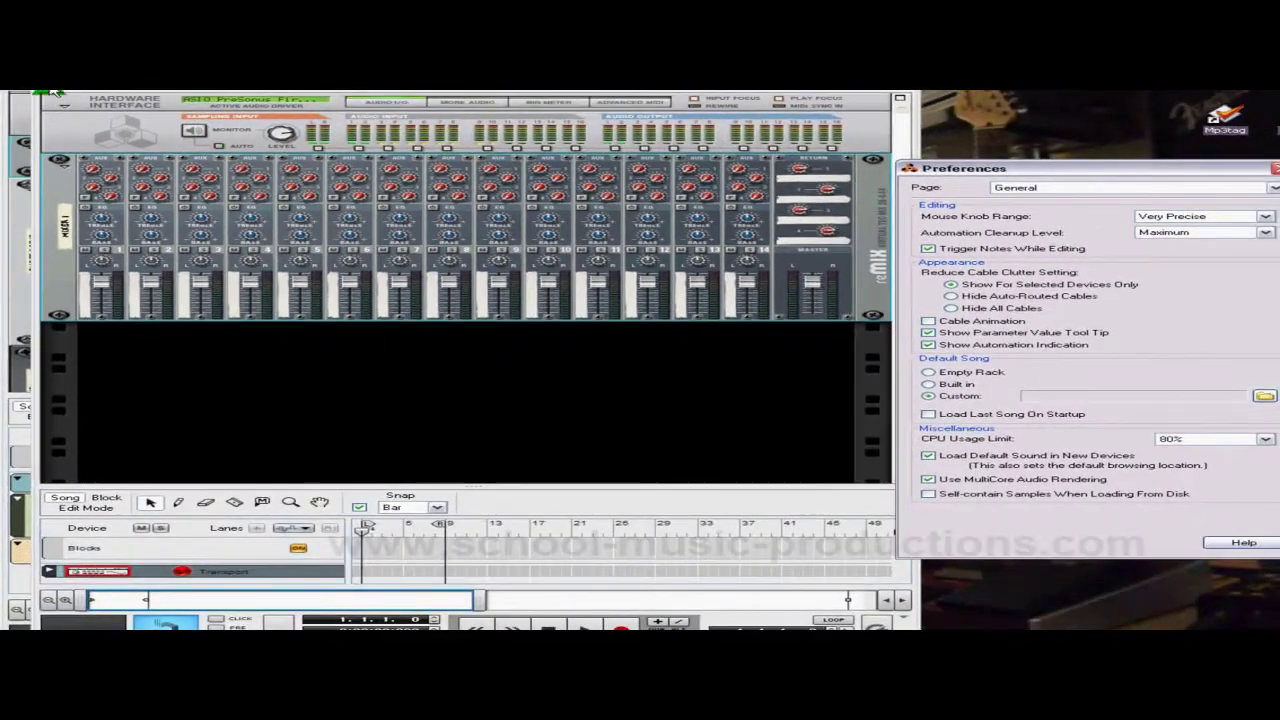
click(56, 93)
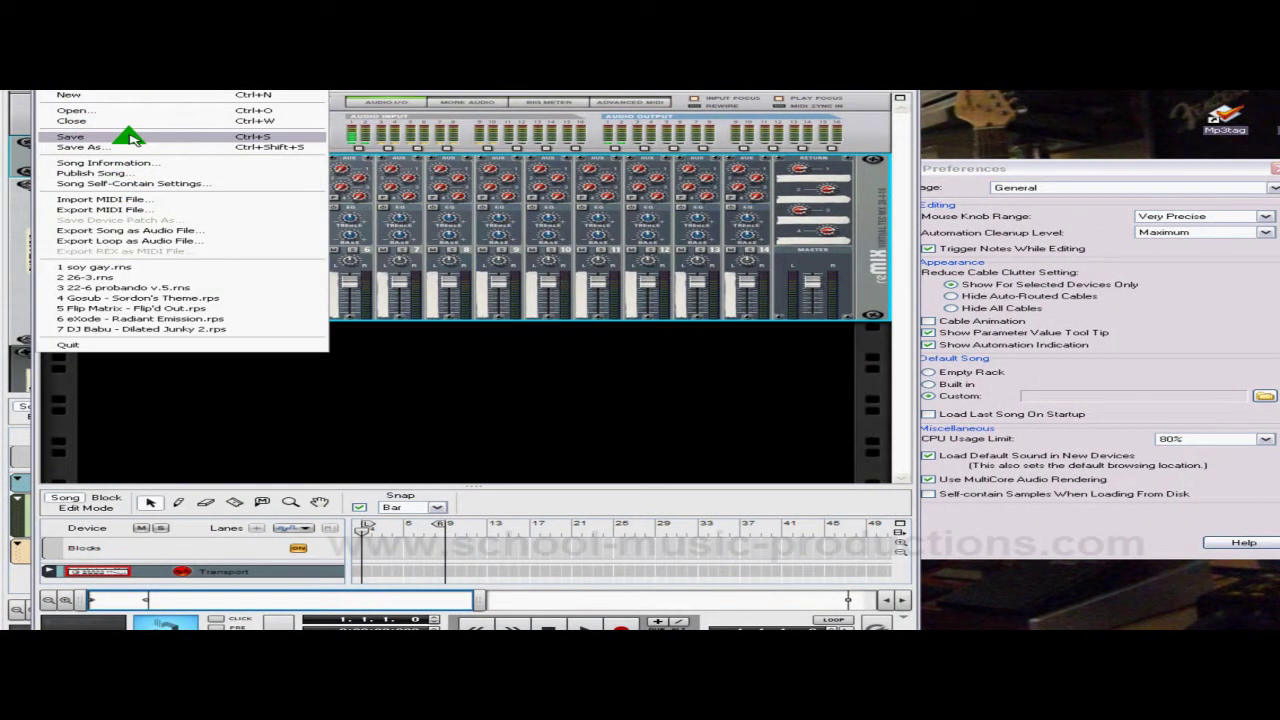
click(1120, 415)
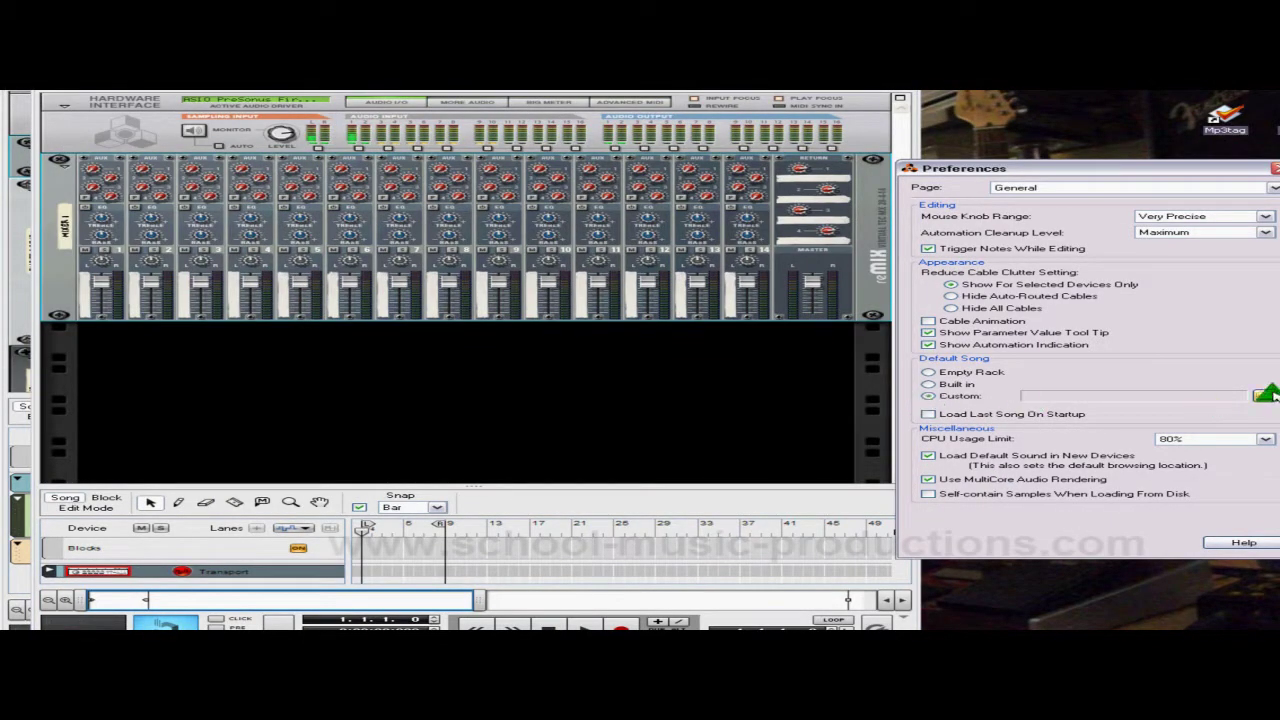
click(1264, 397)
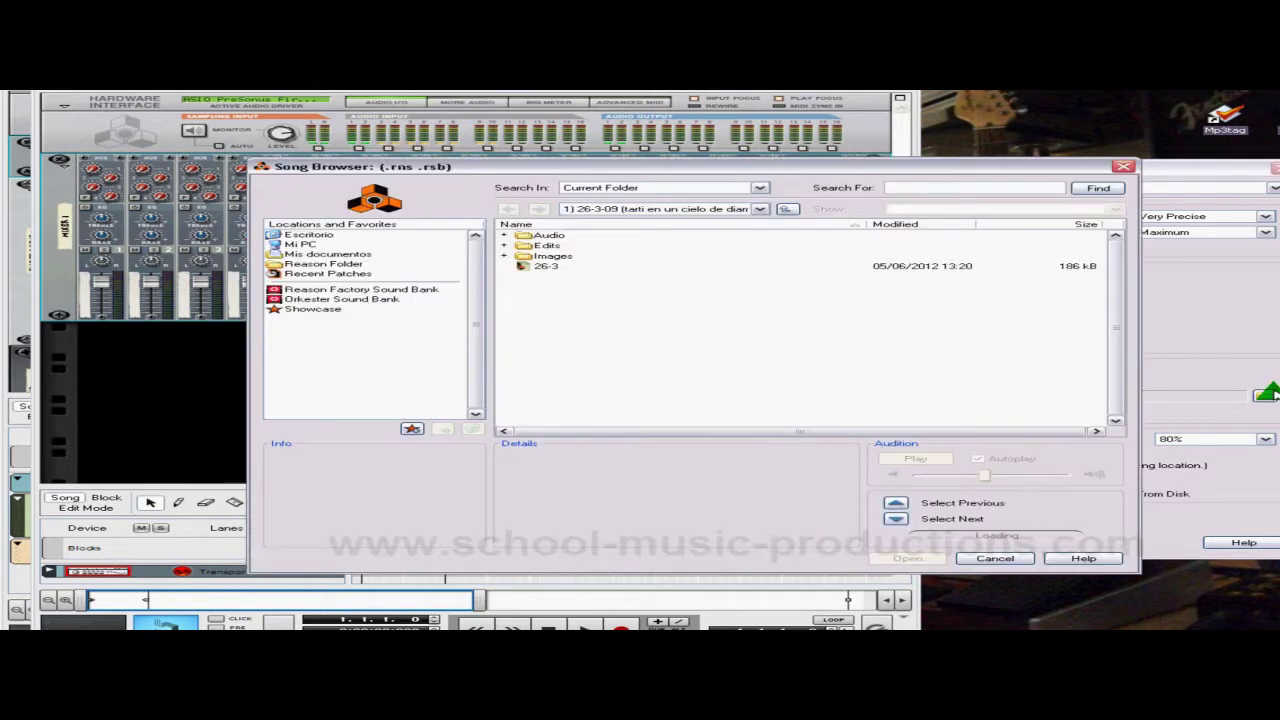
double_click(528, 245)
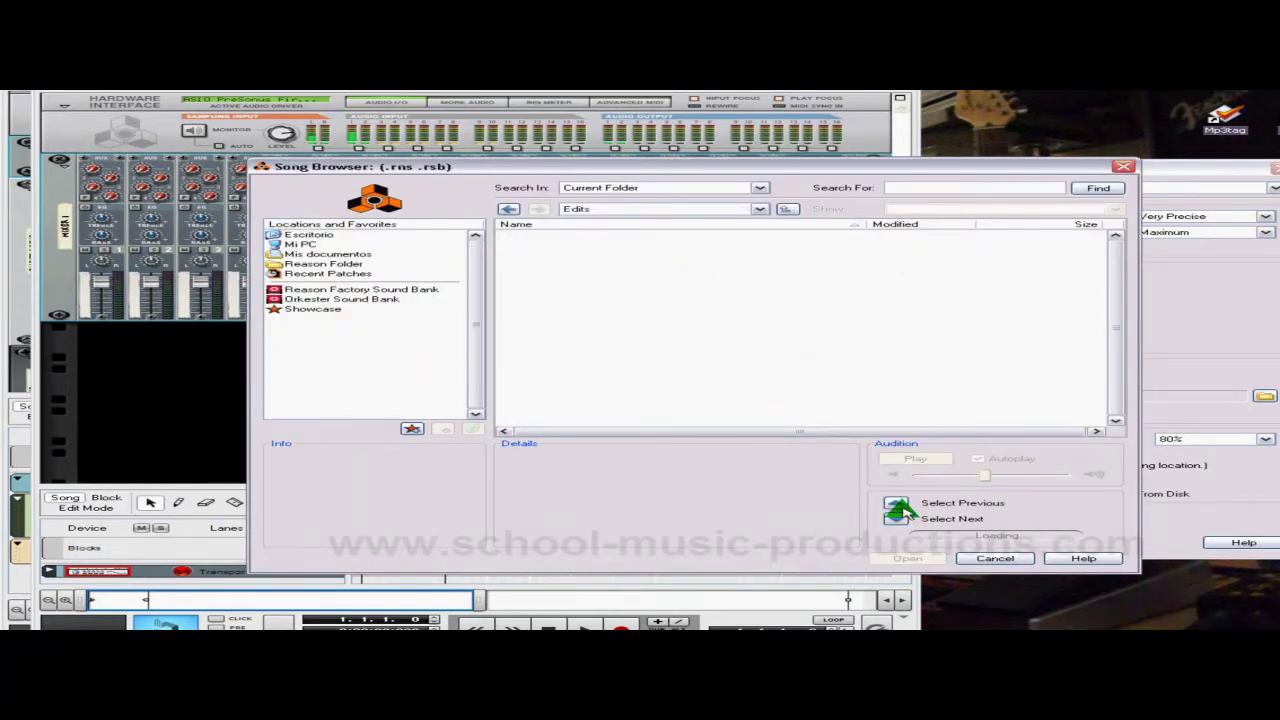
click(1123, 166)
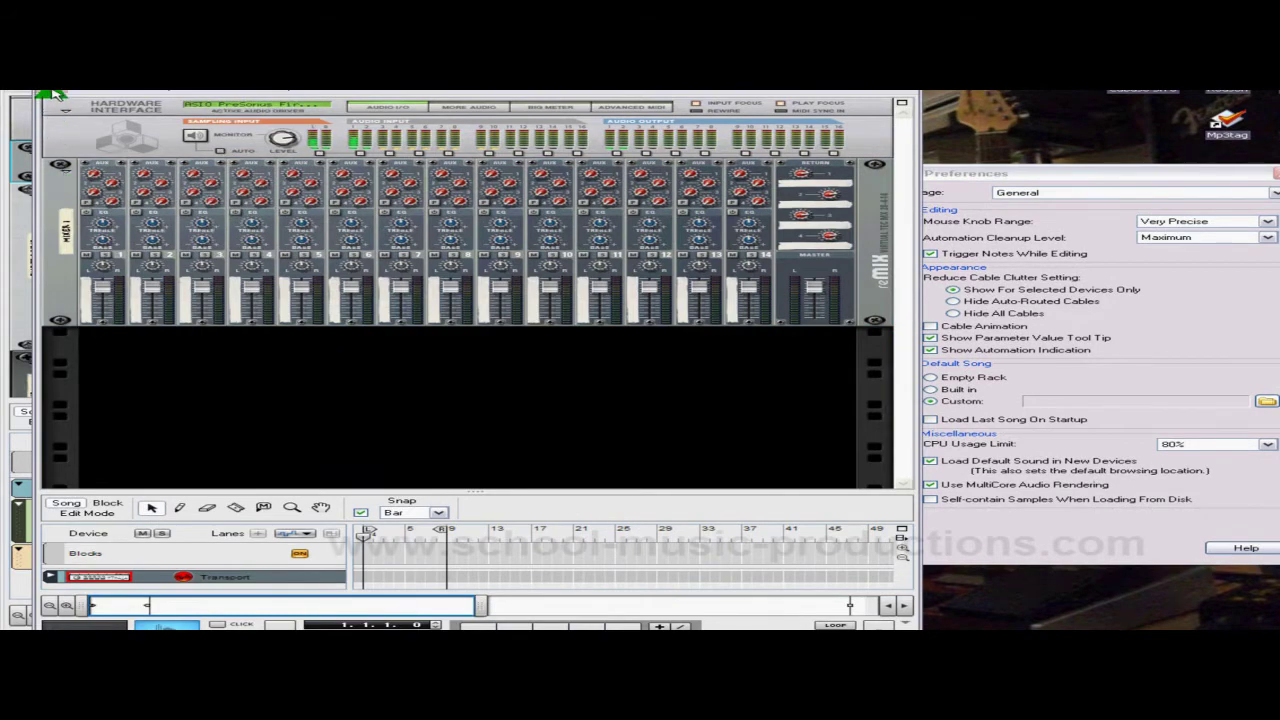
Save the mixer-only song as prueba in the 2012 folder as a Reason Song File
click(46, 94)
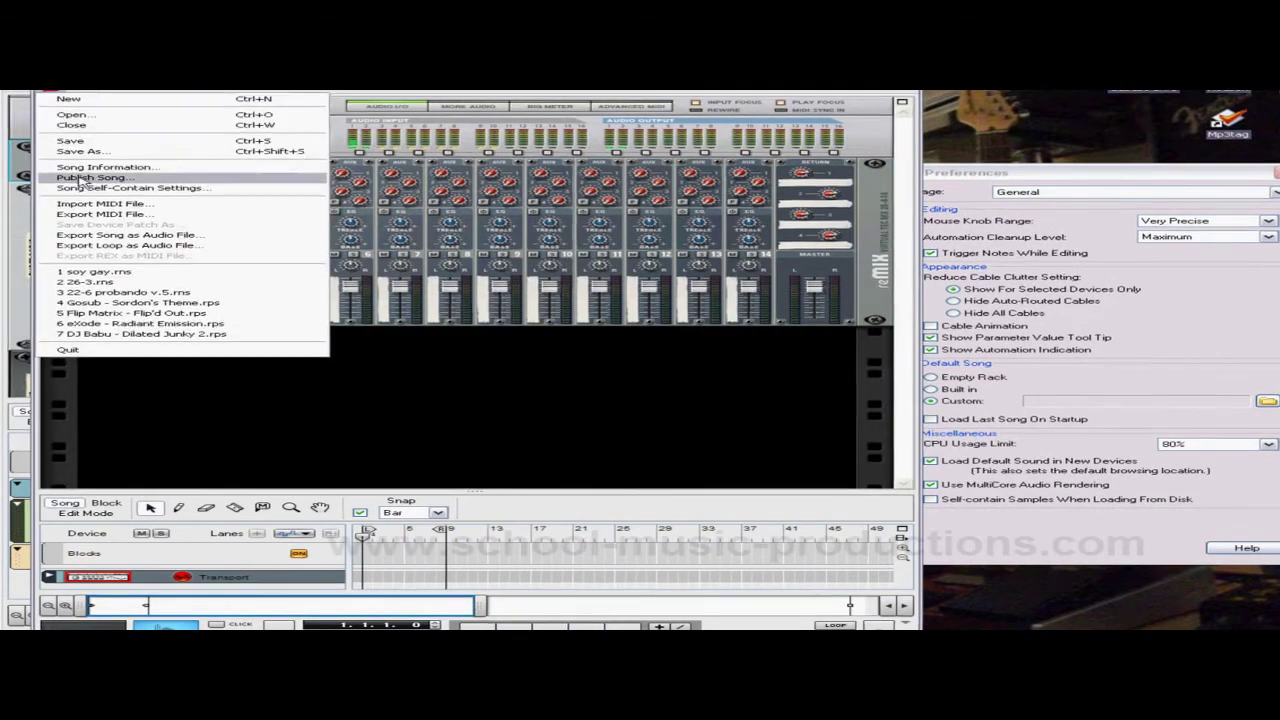
click(78, 151)
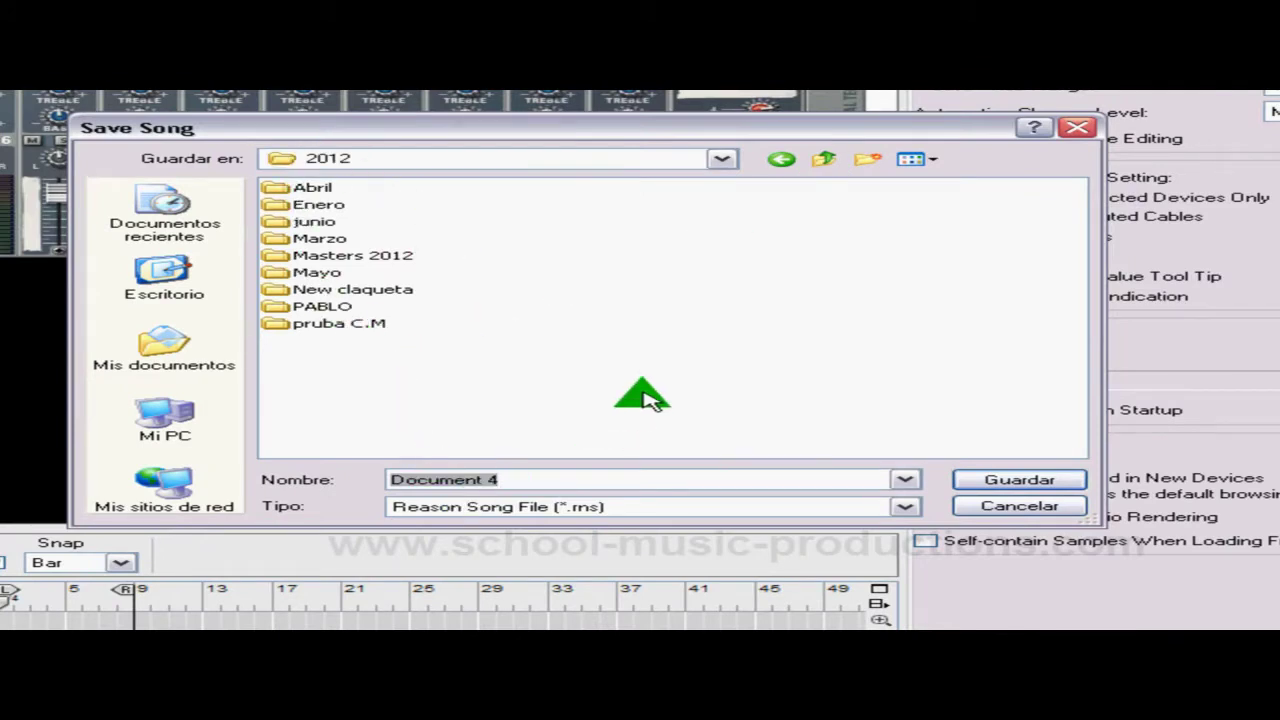
text(prueba)
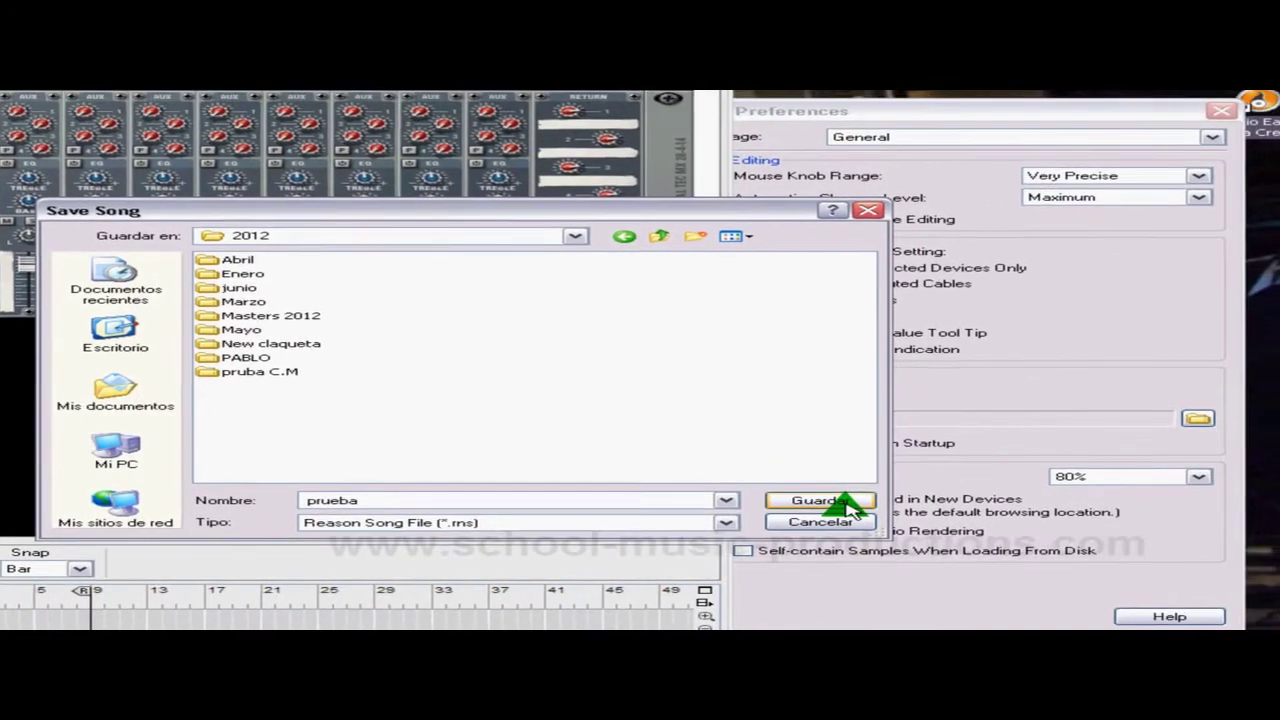
click(965, 490)
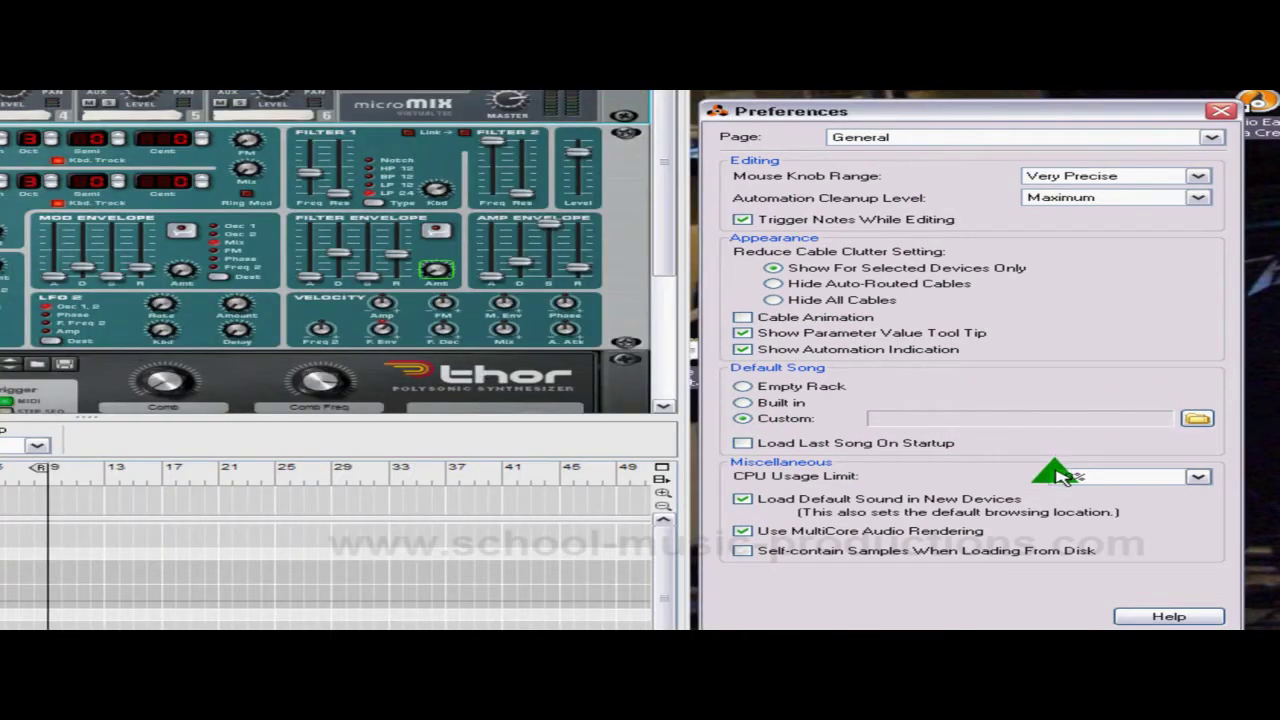
Choose the prueba song from the 2012 folder as the custom default song
click(1045, 442)
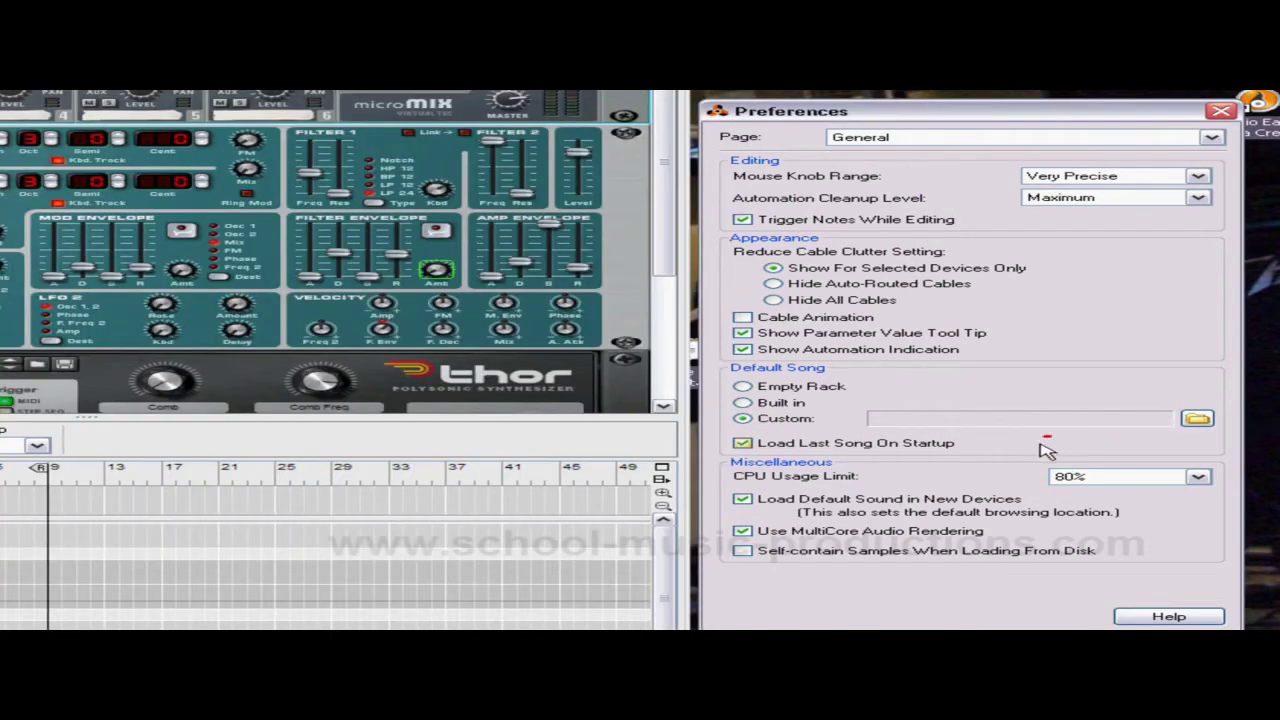
click(743, 443)
click(1195, 423)
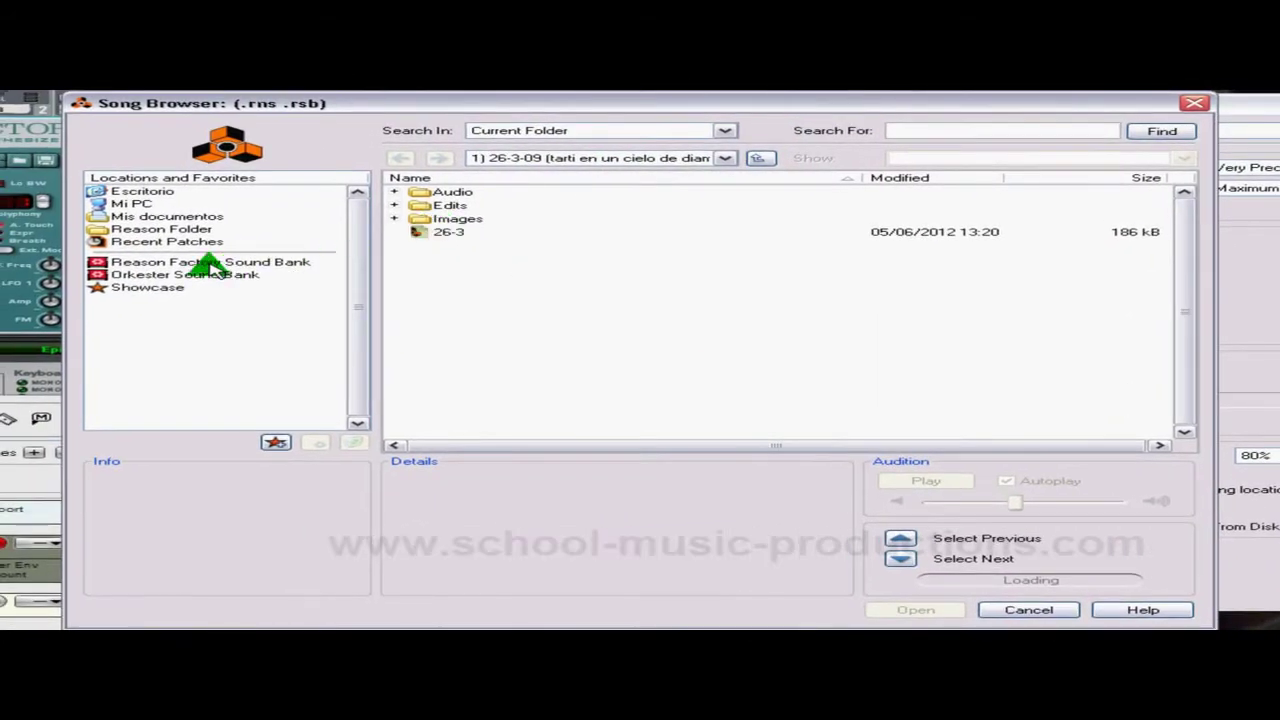
click(168, 218)
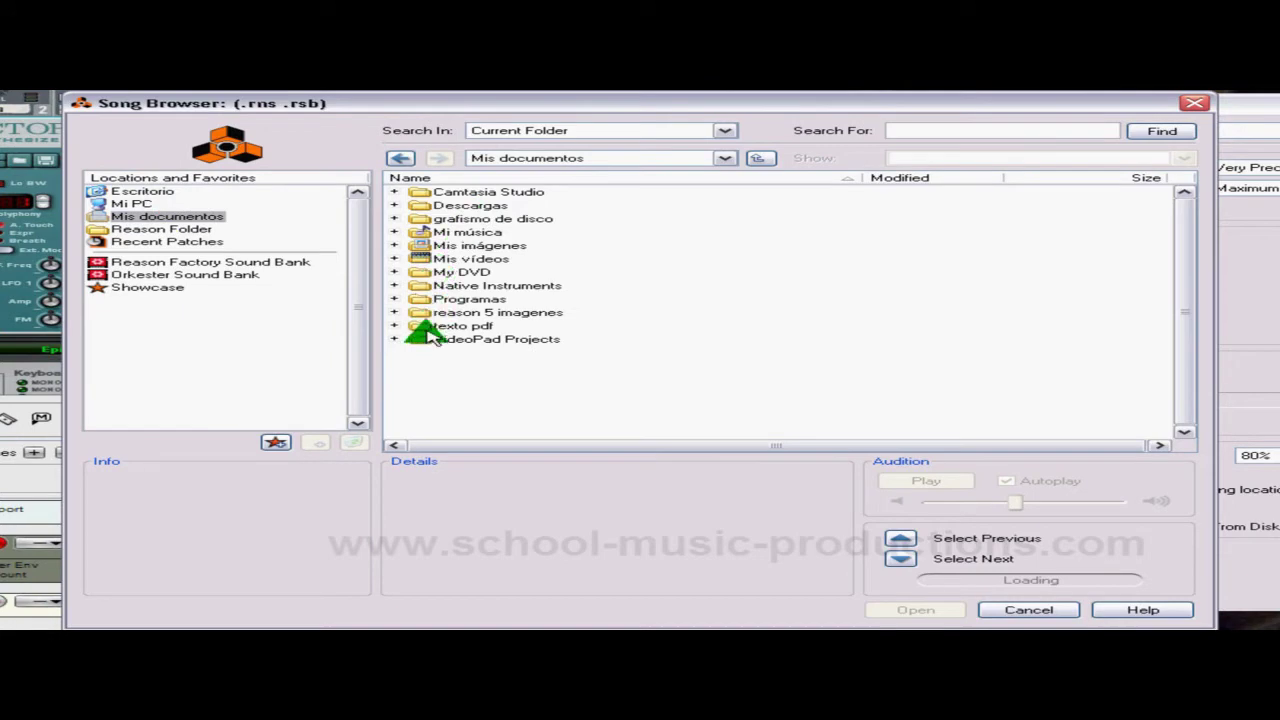
double_click(417, 203)
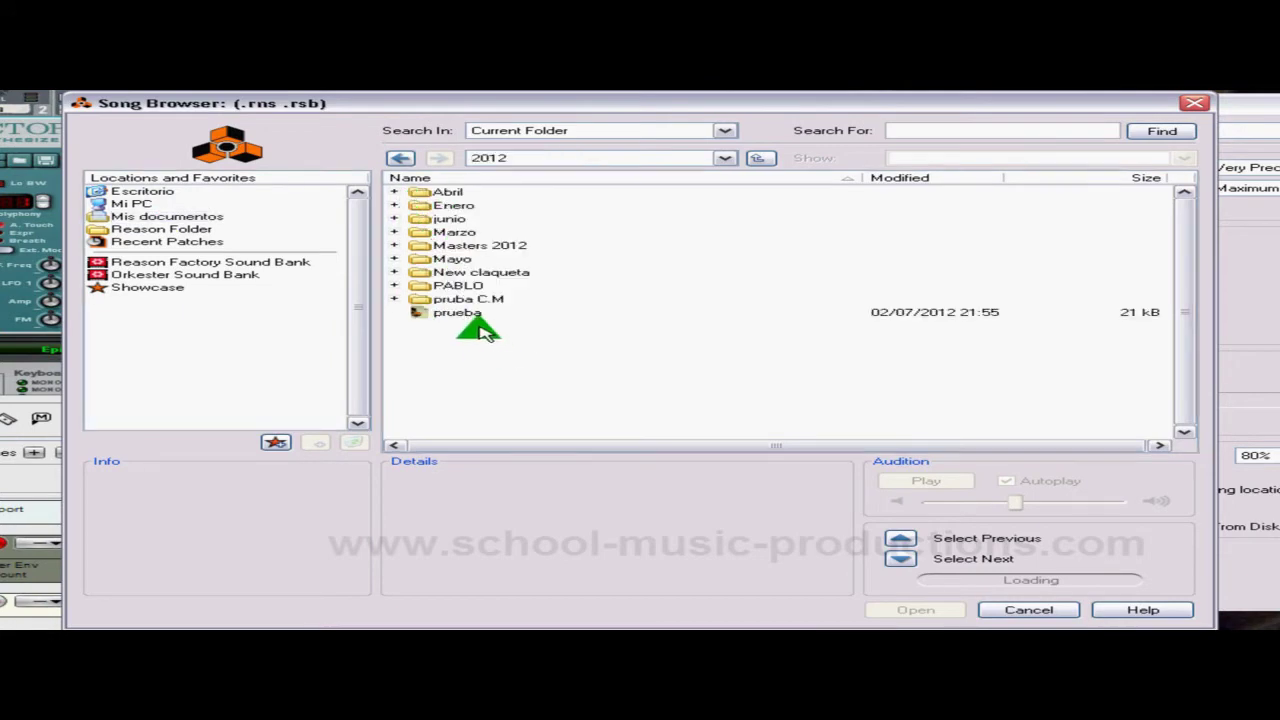
double_click(418, 318)
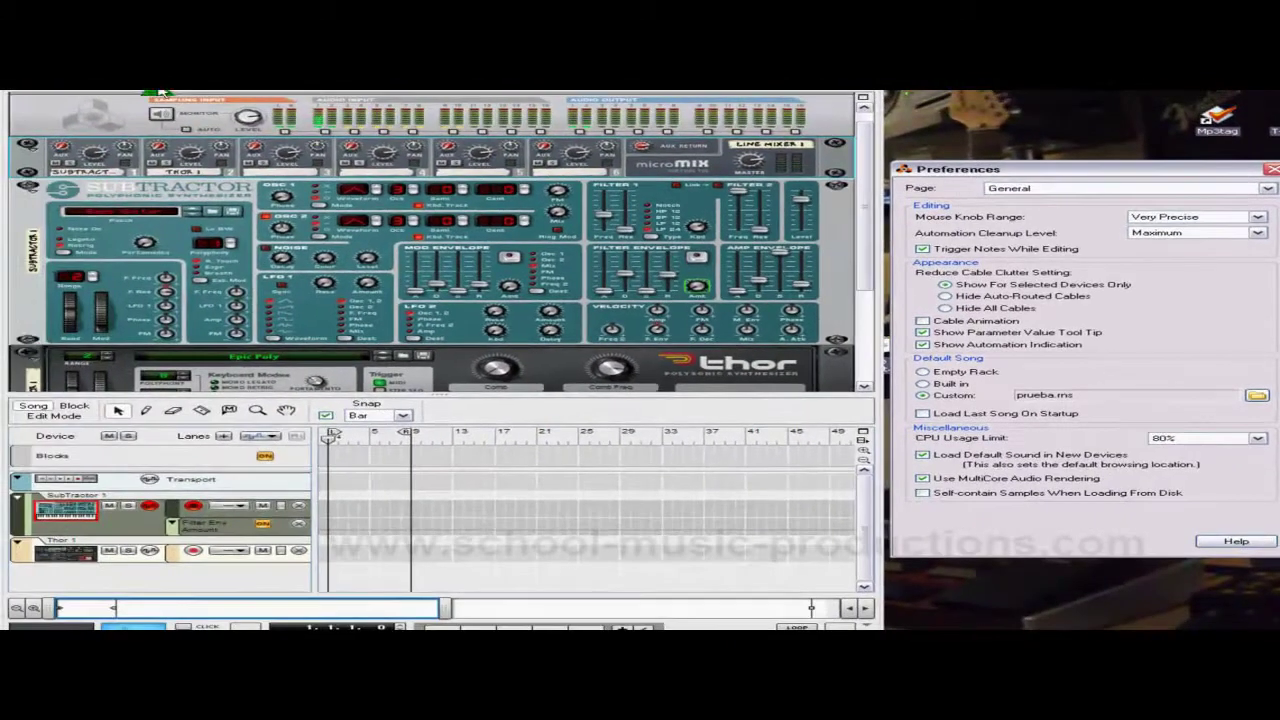
Create a new song document based on the custom default song
click(105, 117)
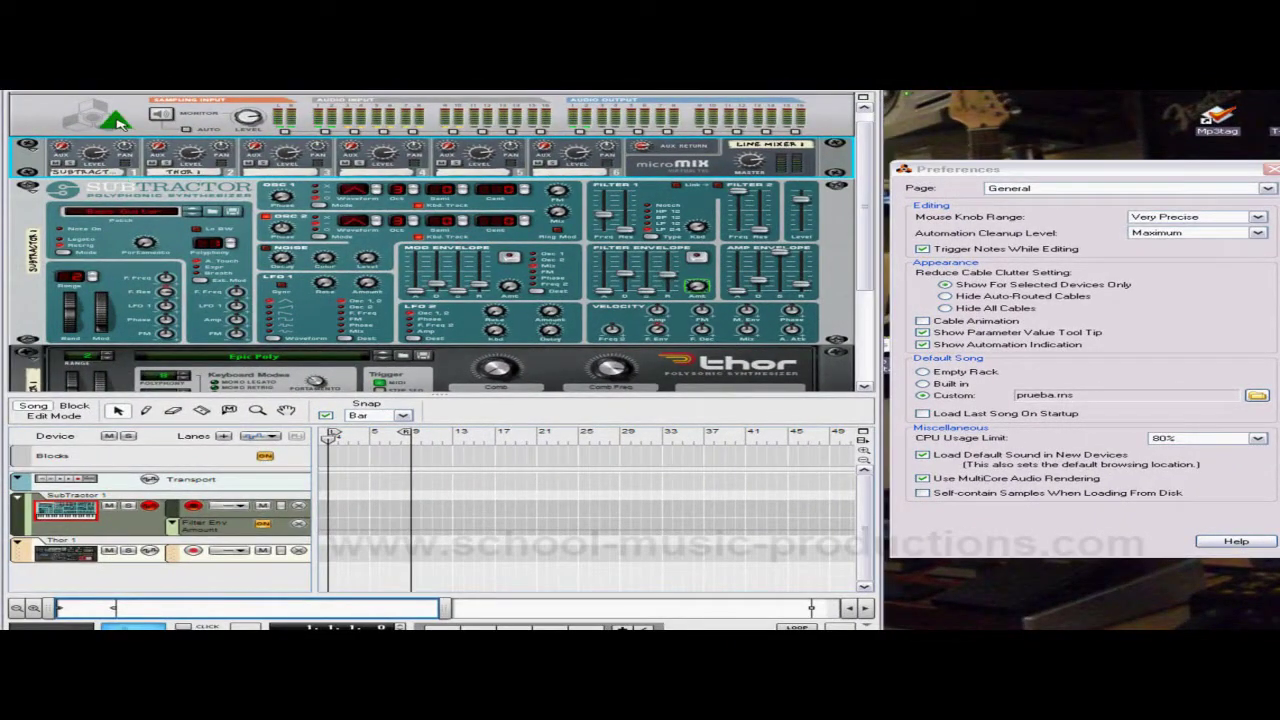
click(65, 117)
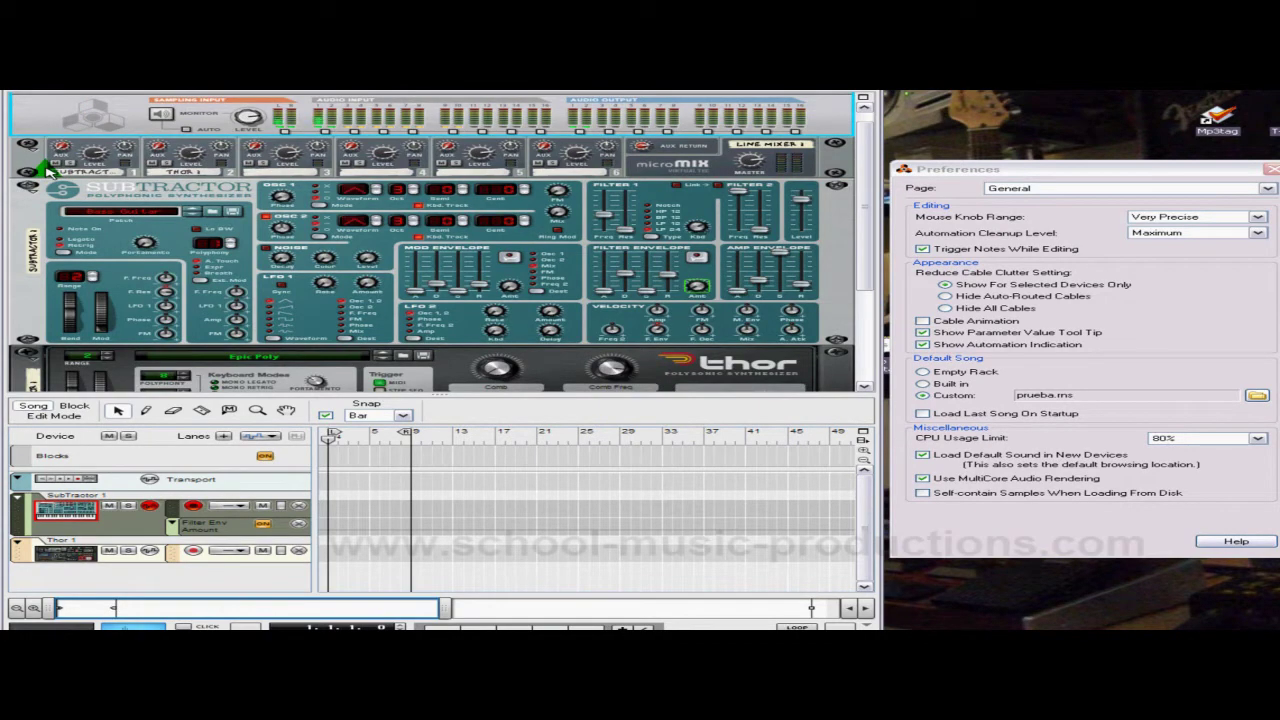
key(ctrl+n)
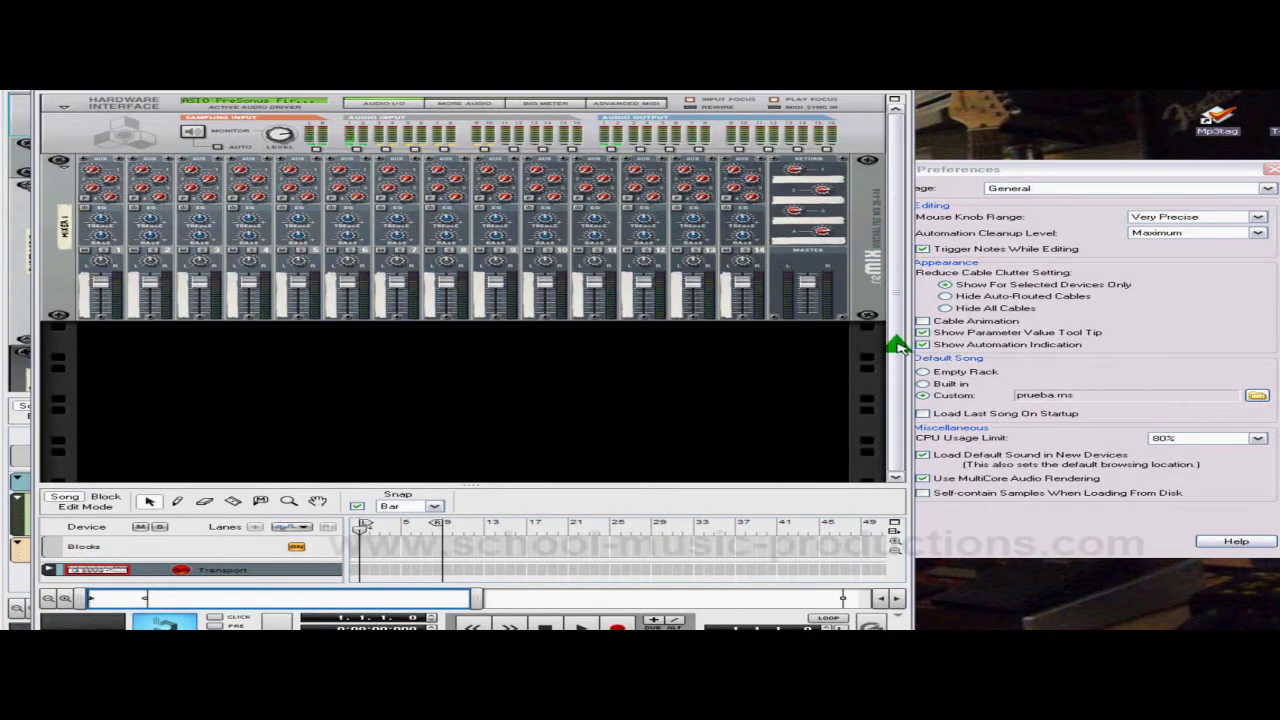
Set the Default Song preference to Empty Rack and leave Load Last Song On Startup disabled
click(1086, 365)
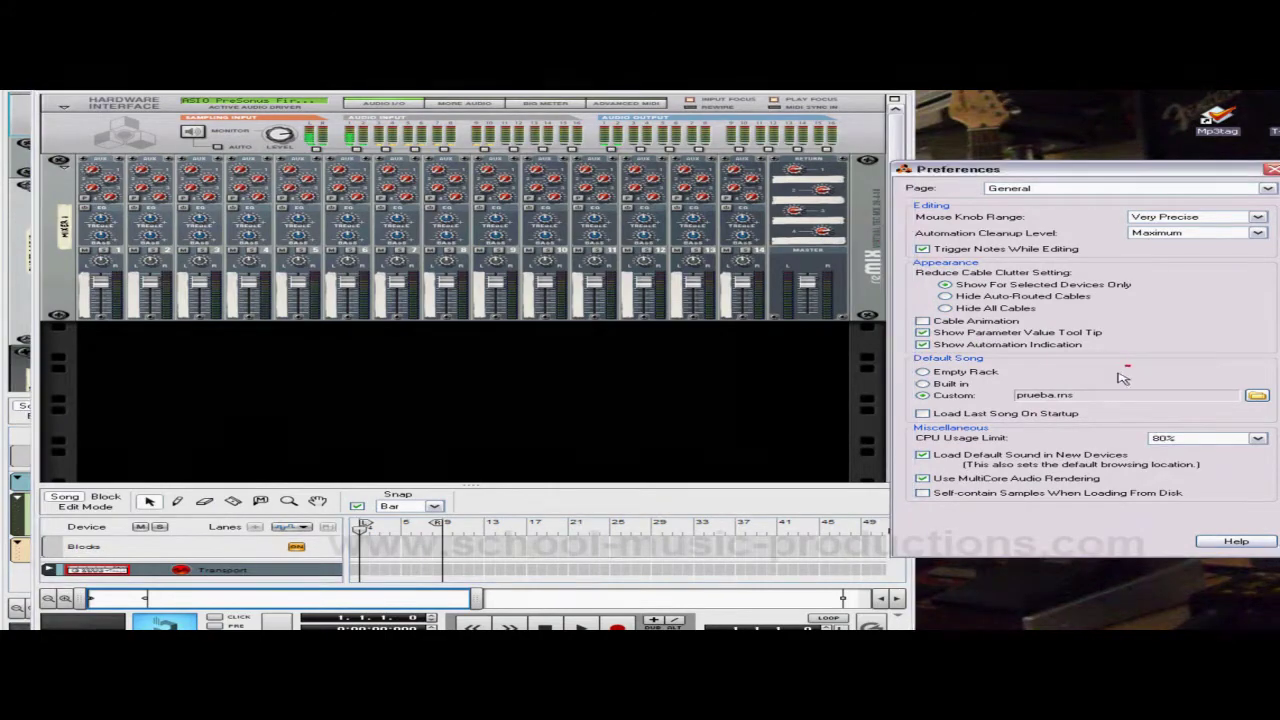
click(922, 372)
click(917, 412)
click(921, 414)
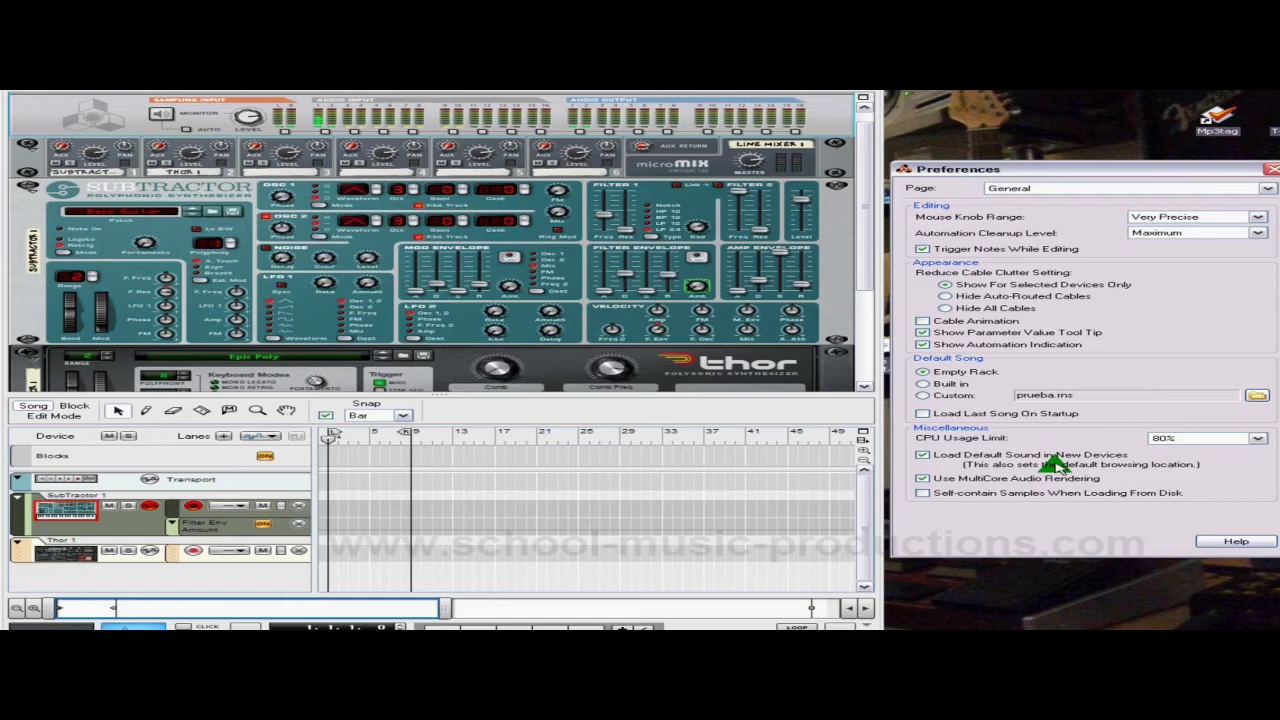
Try CPU Usage Limit values of 95% and 70%
click(1262, 441)
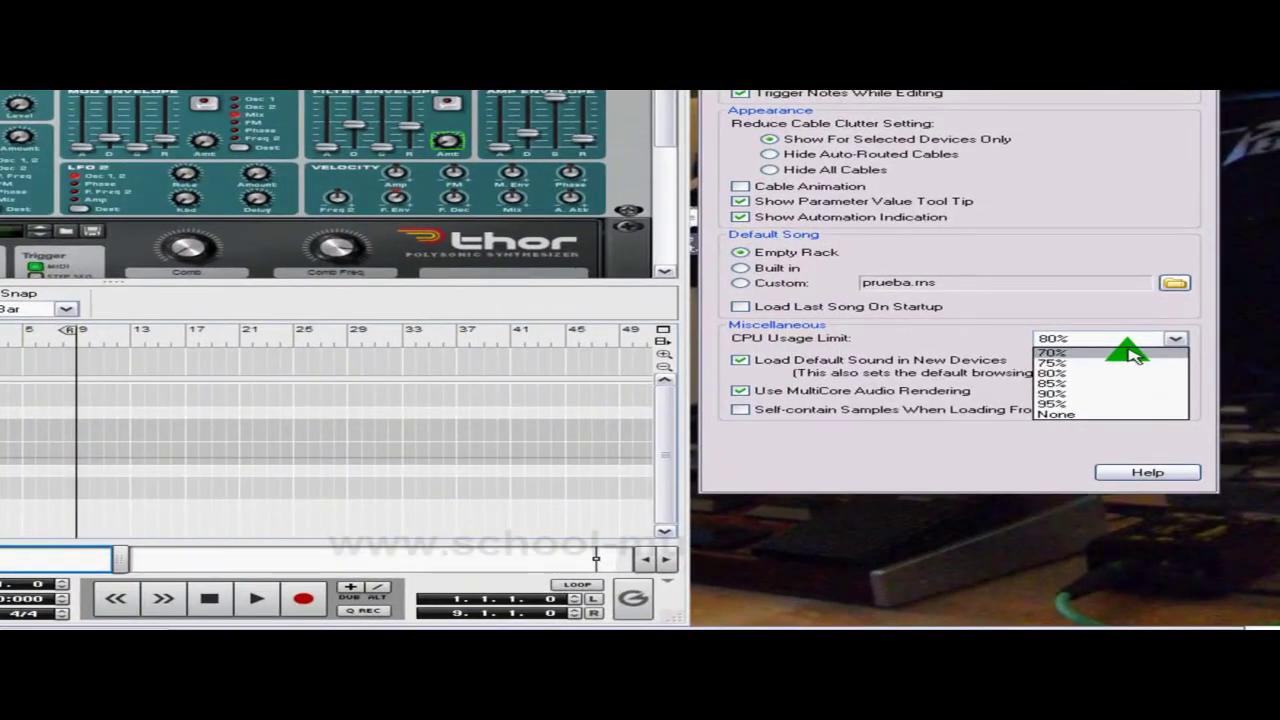
click(1088, 404)
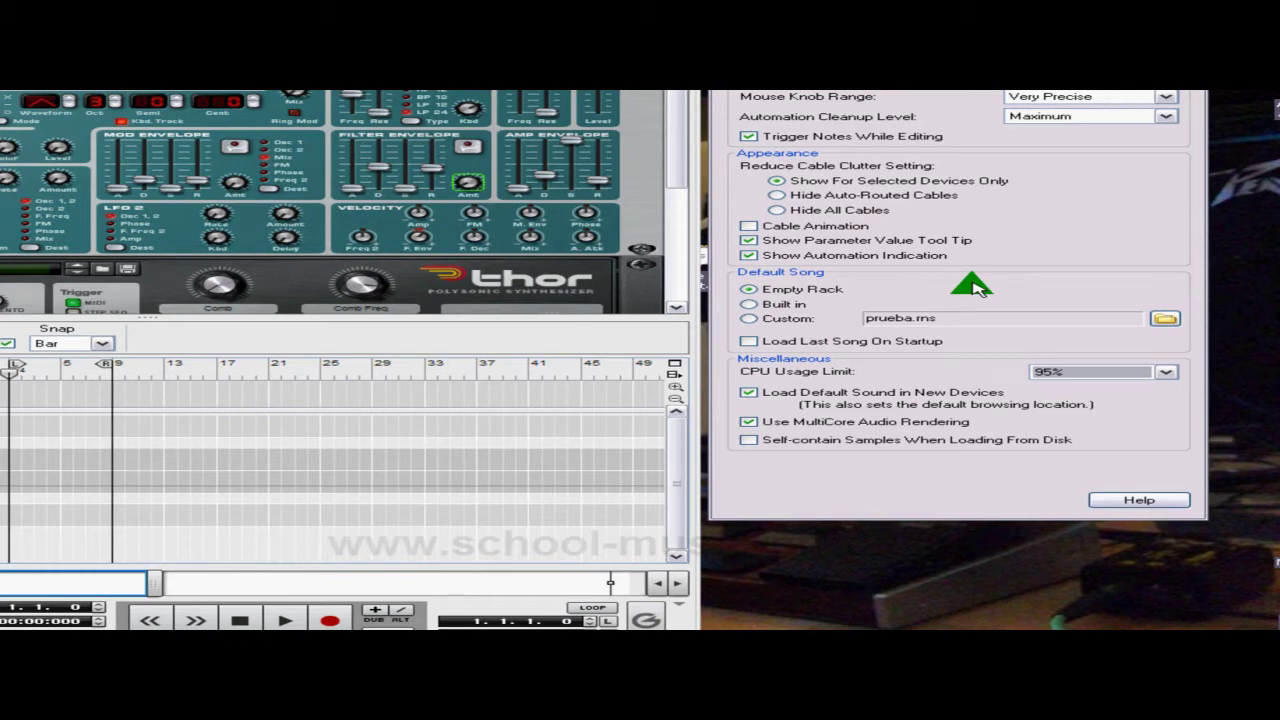
click(1168, 373)
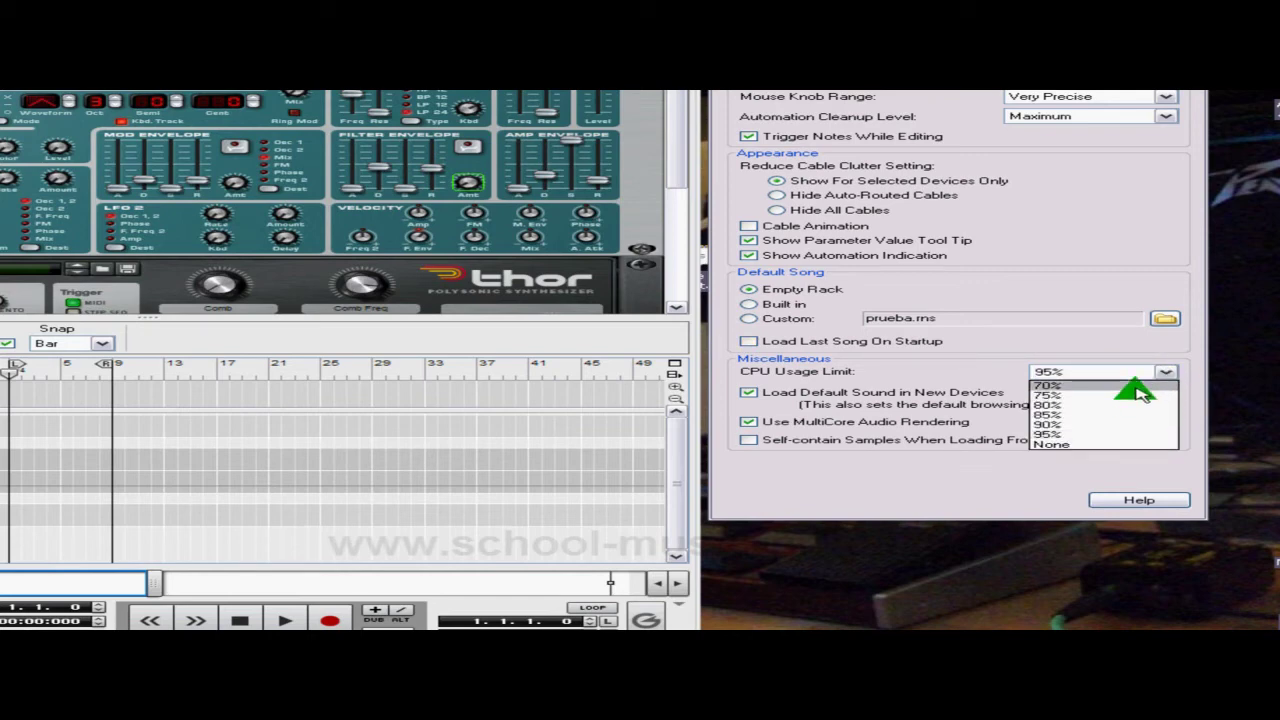
click(1105, 405)
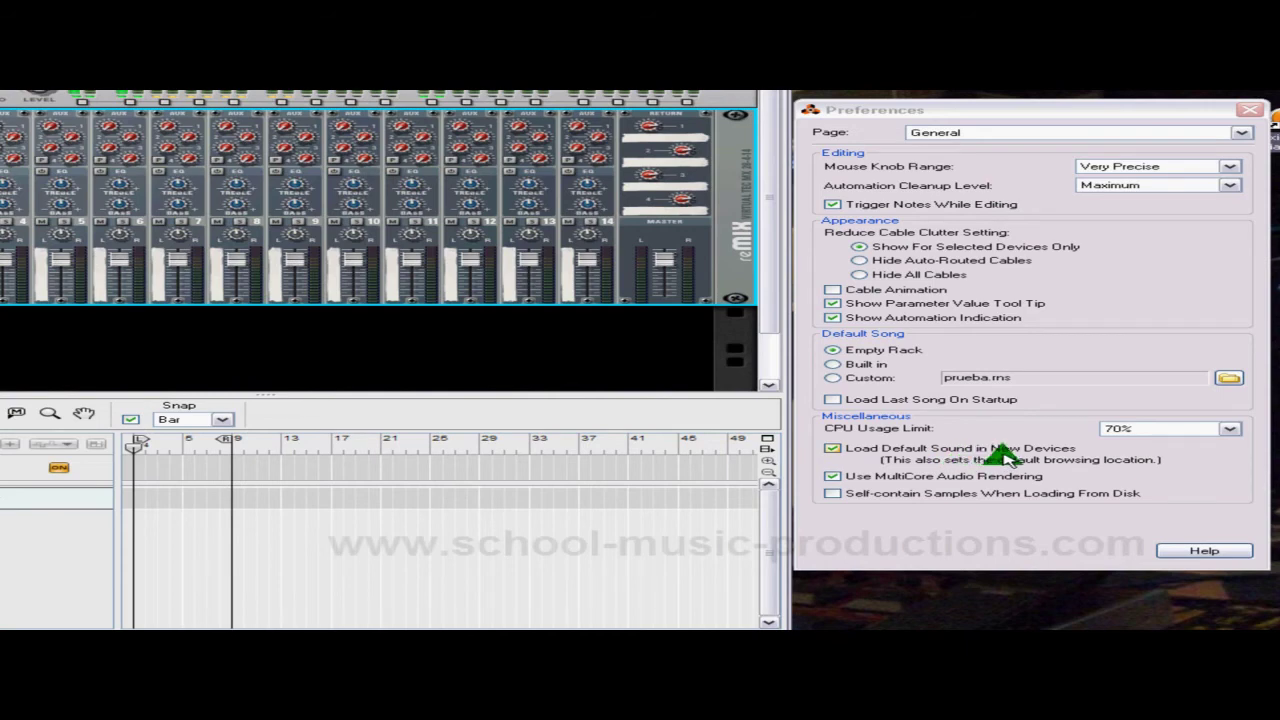
Add a Malström synthesizer below the mixer and turn off Load Default Sound in New Devices
scroll(376, 368, down, 1)
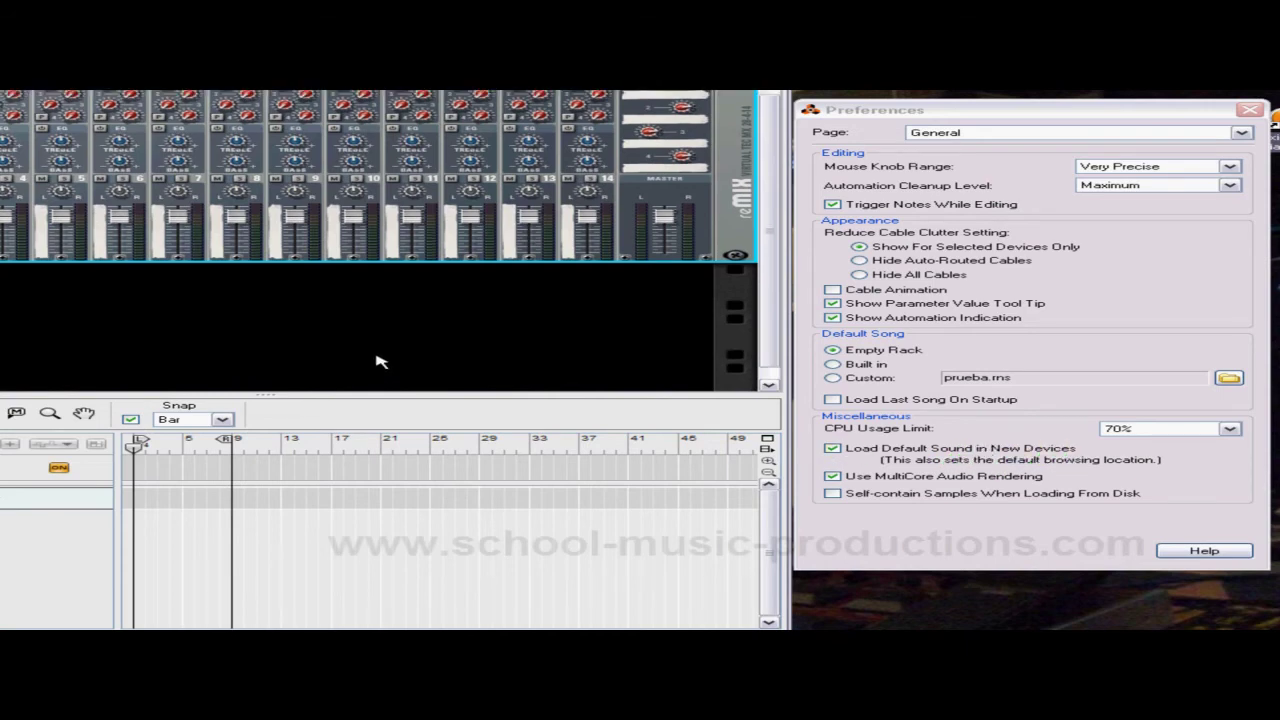
right_click(223, 330)
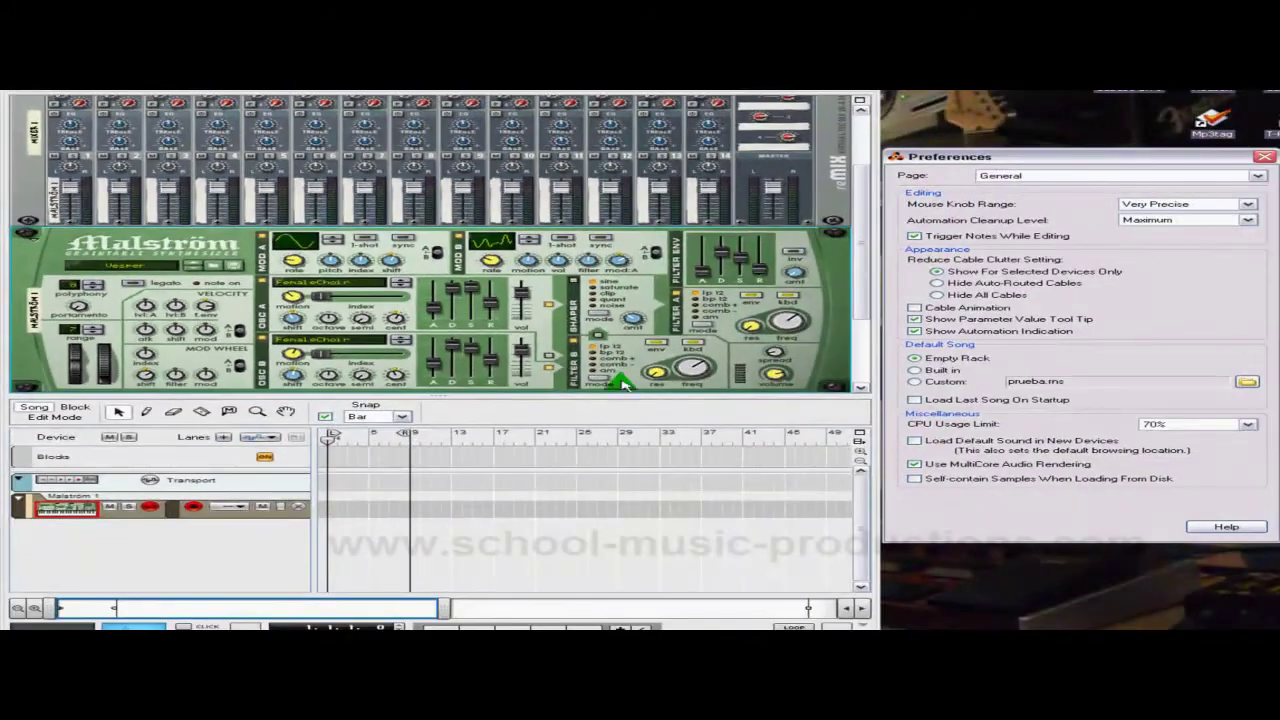
Cut the Malström from the rack and create a new Malström Graintable Synthesizer without a default sound
right_click(590, 342)
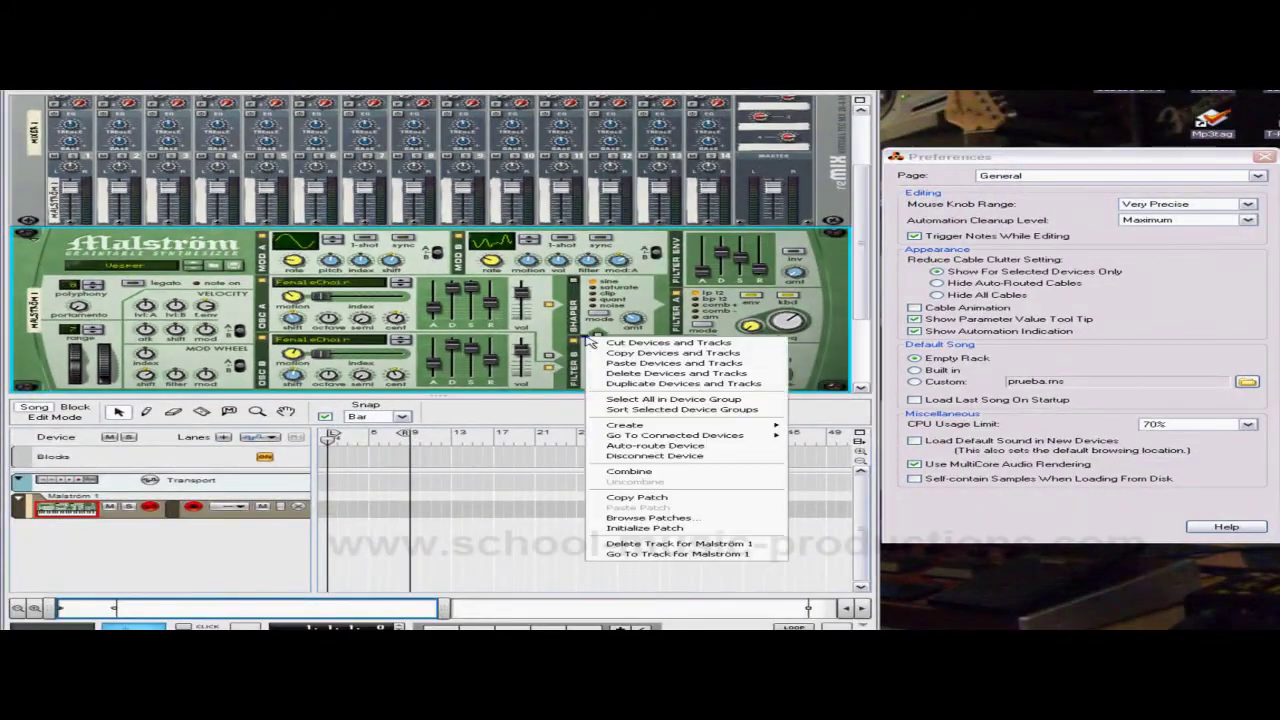
click(605, 343)
right_click(400, 357)
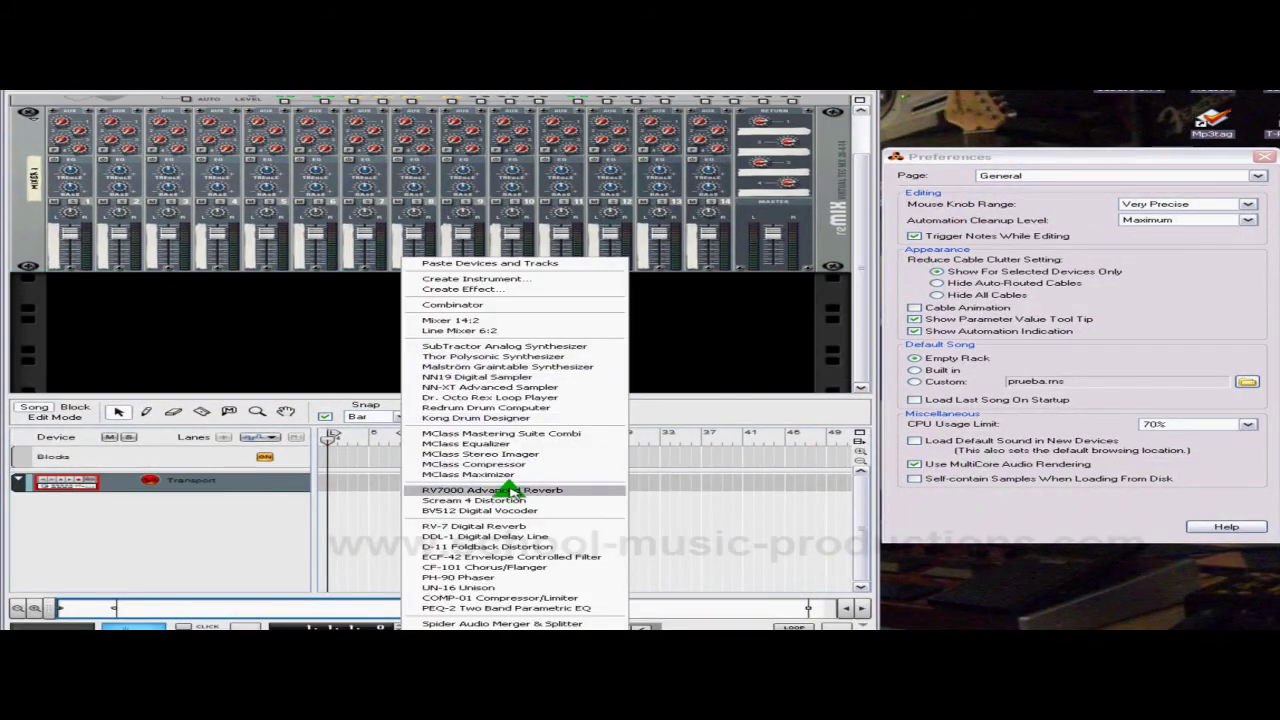
click(507, 366)
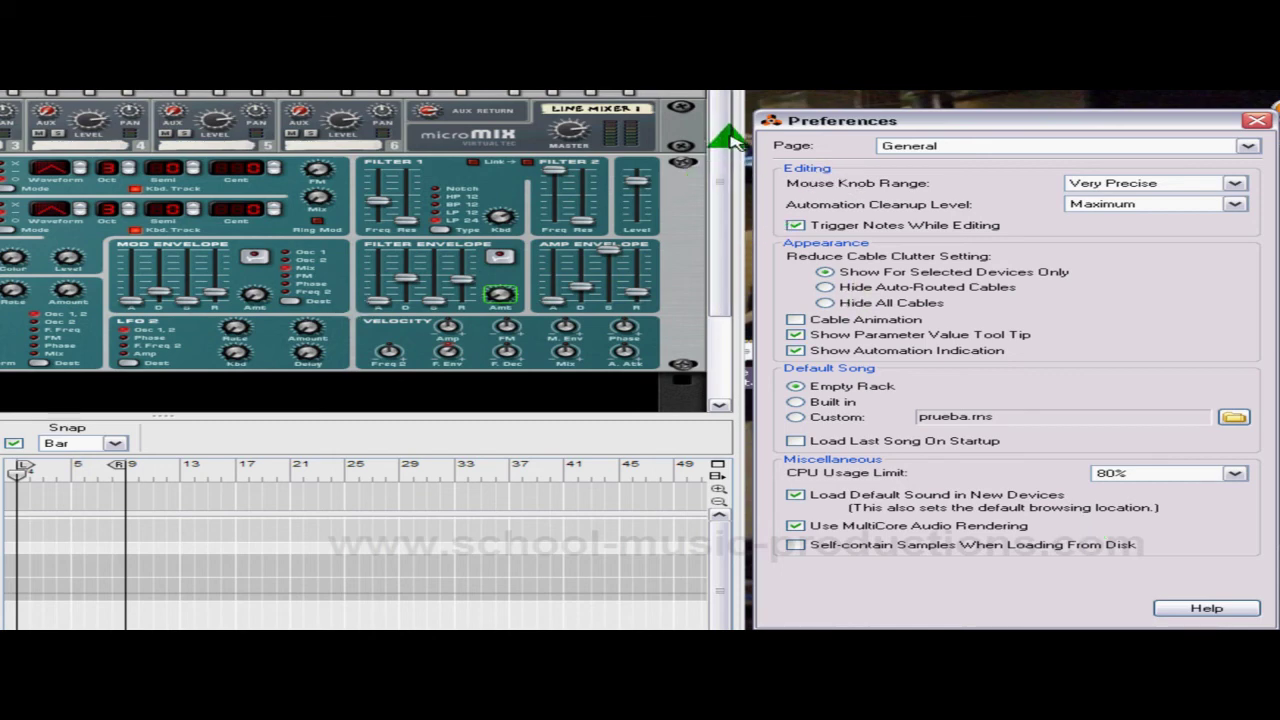
drag(733, 140, 737, 109)
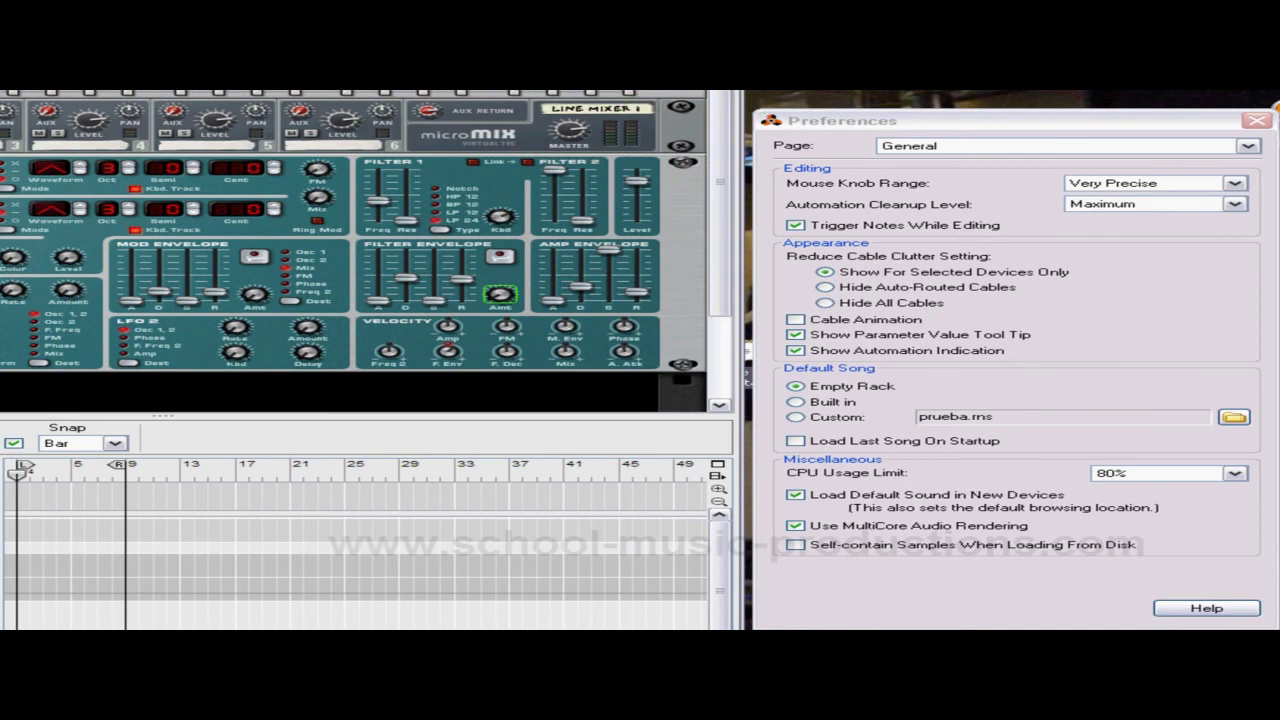